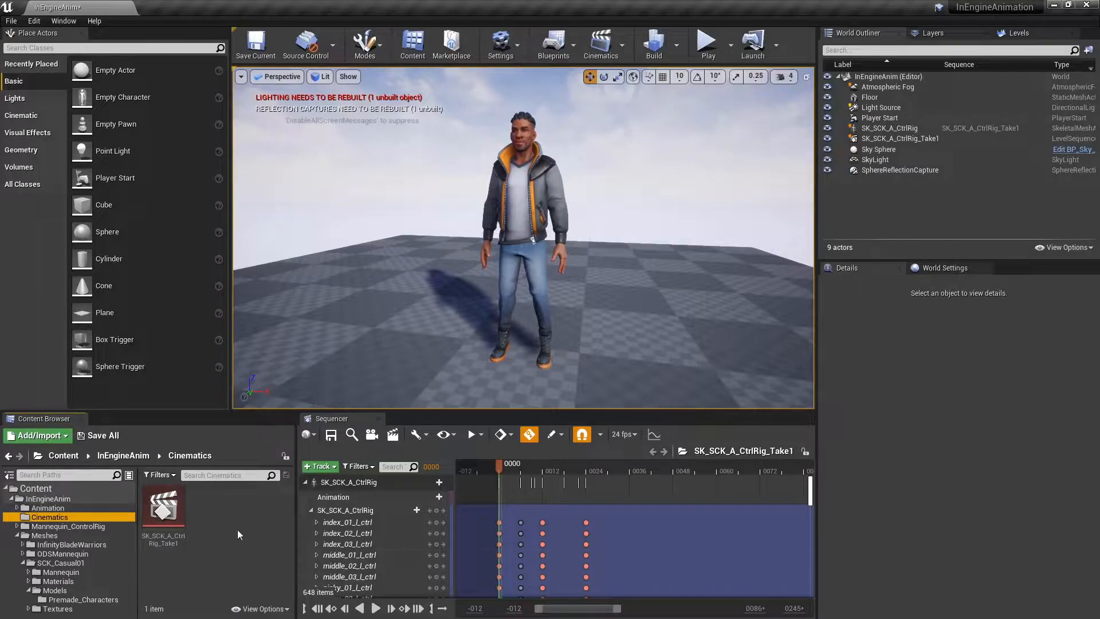
Create a Level Sequence named BlendTest in the Cinematics folder and open it for editing
{"action": "right_click", "coordinate": [216, 542]}
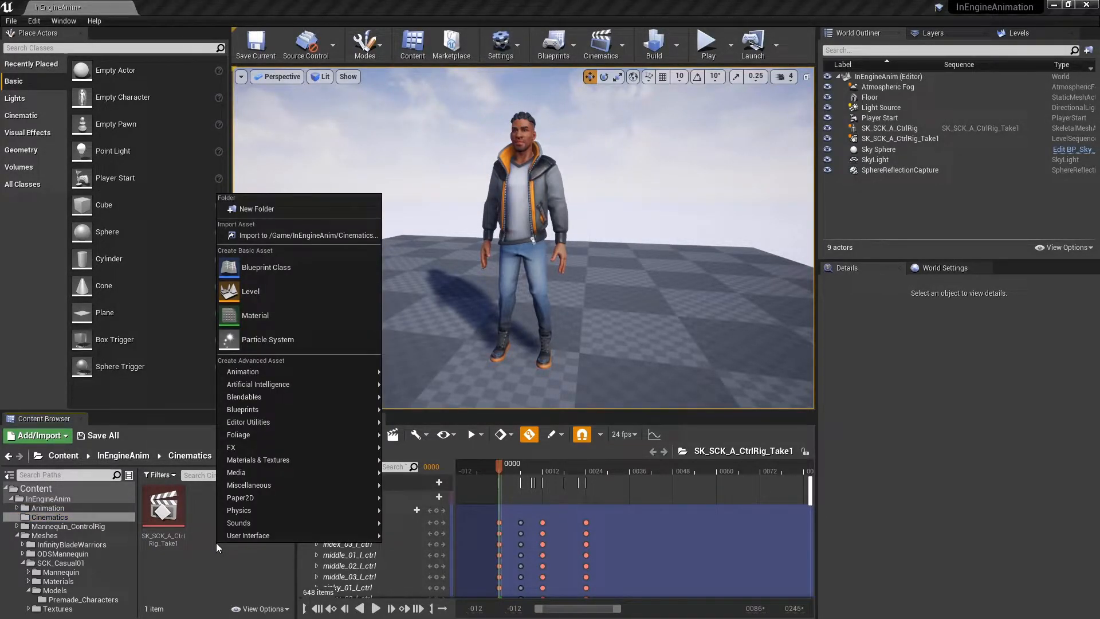
{"action": "mouse_move", "coordinate": [318, 370]}
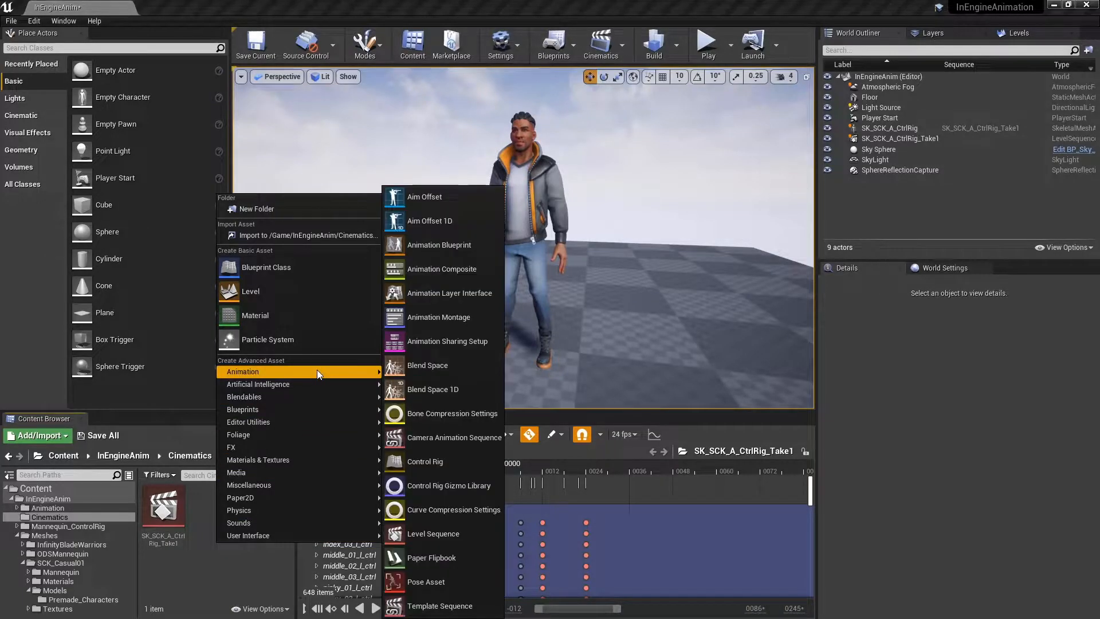
{"action": "left_click", "coordinate": [435, 534]}
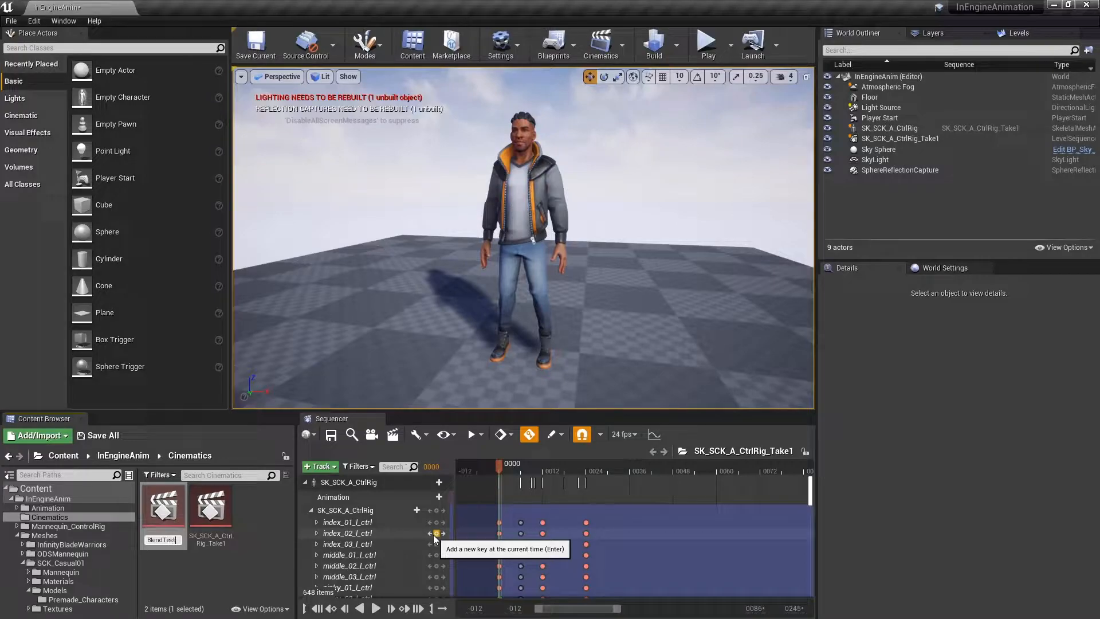
{"action": "double_click", "coordinate": [164, 507]}
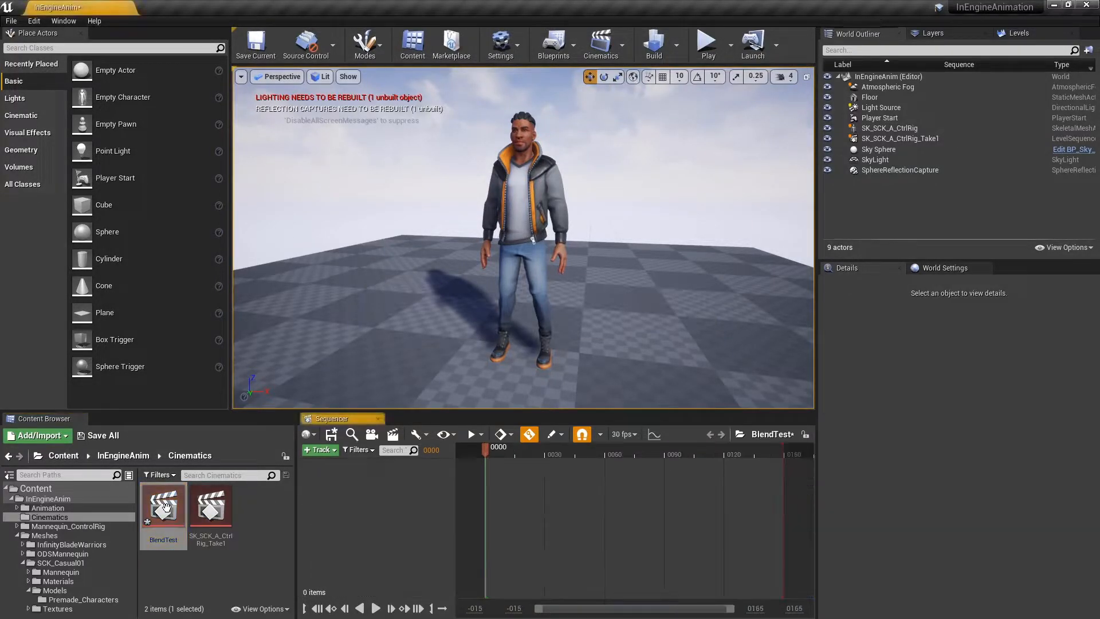
Hide the SK_SCK_A_CtrlRig character and place the SK_SCK_B skeletal mesh from Premade_Characters on the floor
{"action": "left_click", "coordinate": [533, 193]}
{"action": "left_click", "coordinate": [828, 129]}
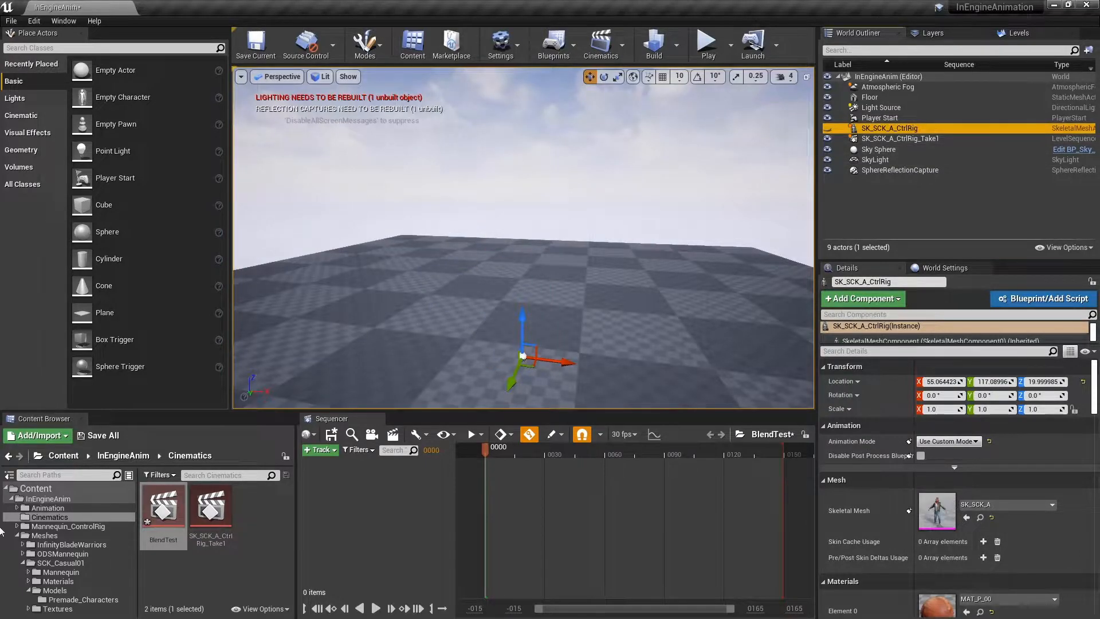
{"action": "left_click", "coordinate": [83, 599]}
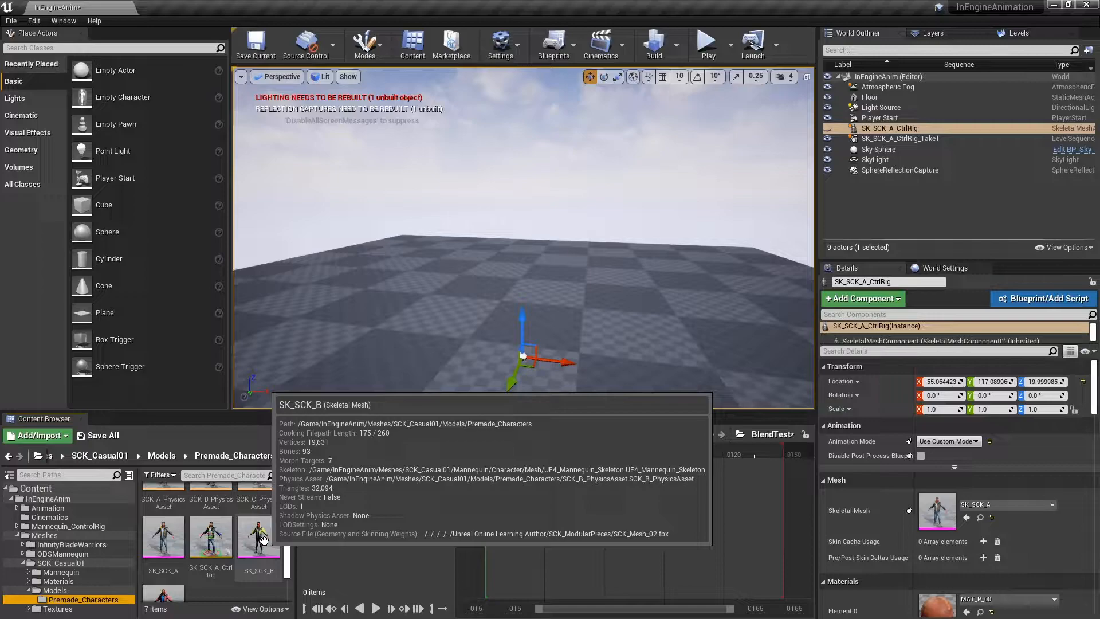
{"action": "left_click_drag", "start_coordinate": [263, 539], "coordinate": [503, 288]}
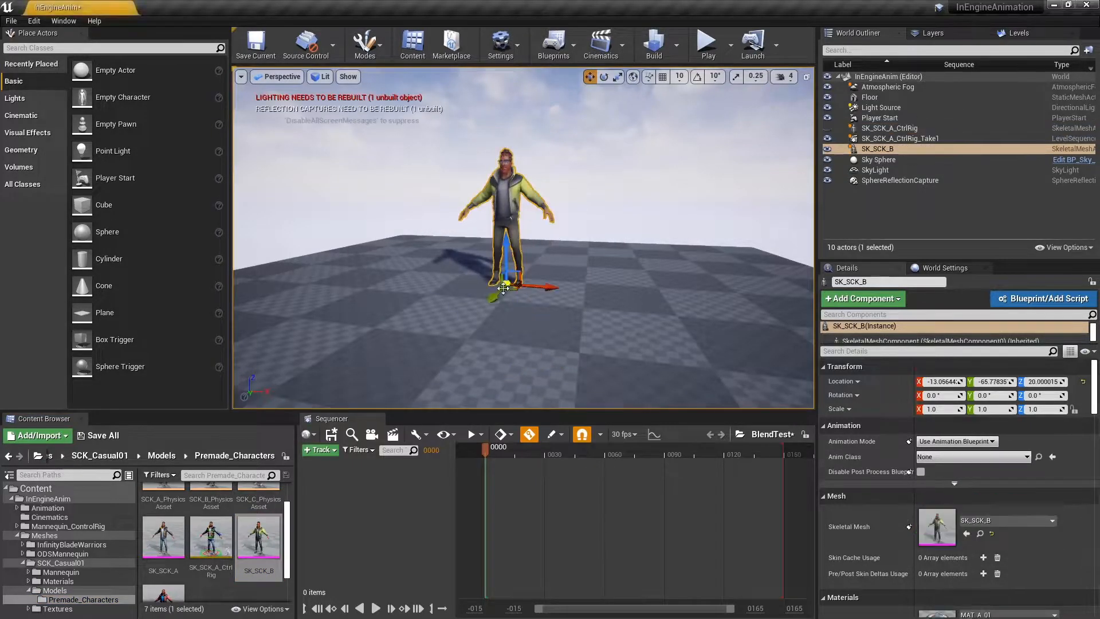
Add the SK_SCK_B actor to the BlendTest sequence and give it the SCK_Anim_MOB1_Jog_F animation at frame 0
{"action": "left_click", "coordinate": [330, 446]}
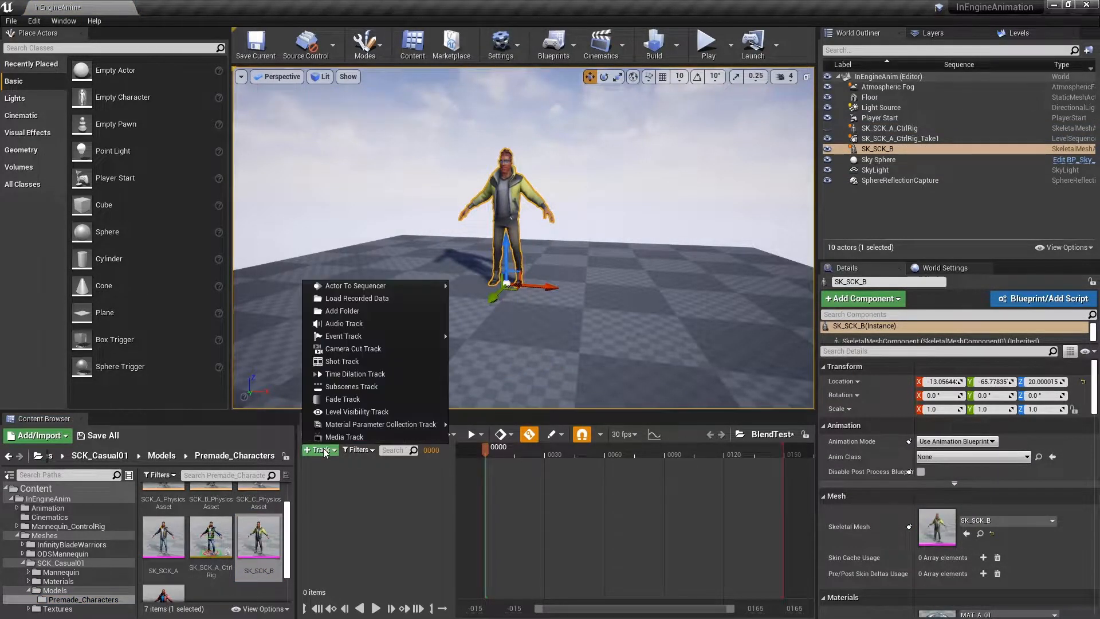
{"action": "mouse_move", "coordinate": [401, 285]}
{"action": "left_click", "coordinate": [479, 289]}
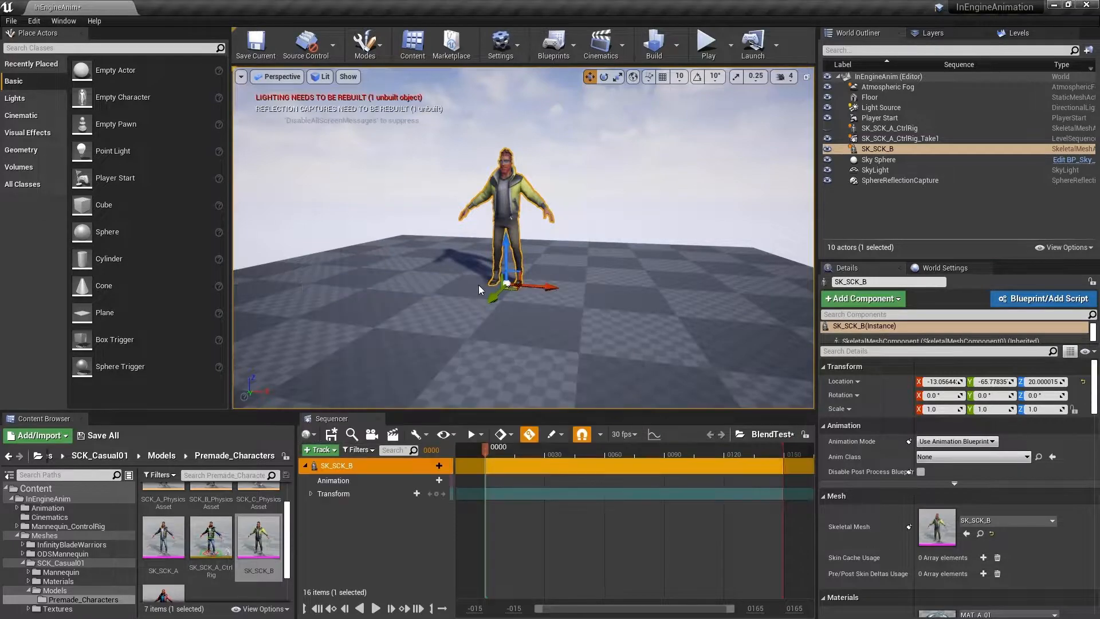
{"action": "left_click", "coordinate": [428, 481]}
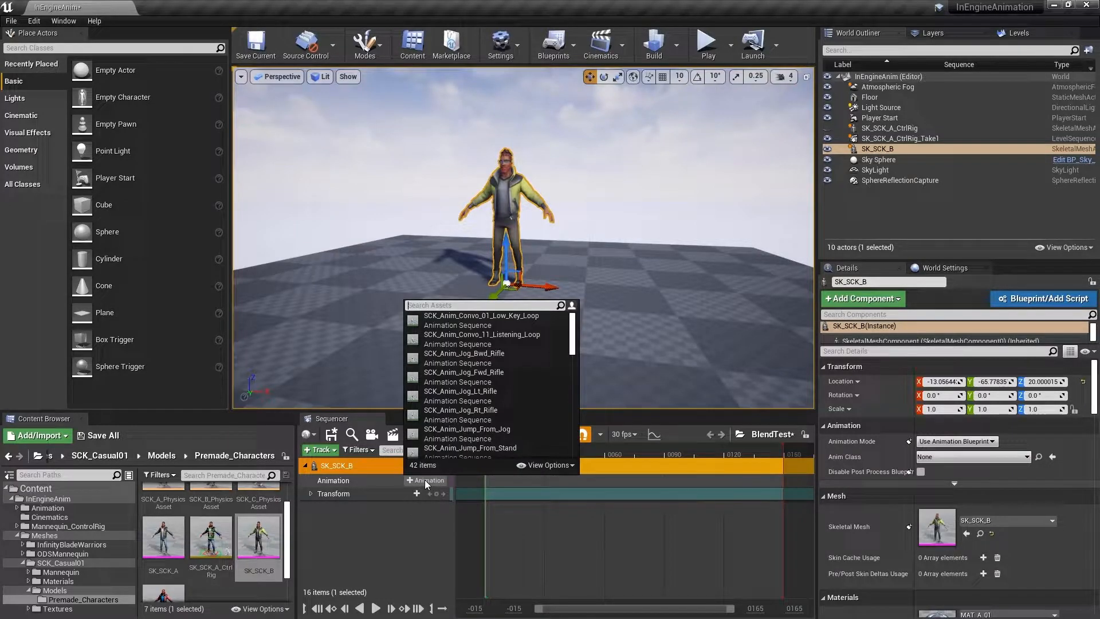
{"action": "type", "text": "jog"}
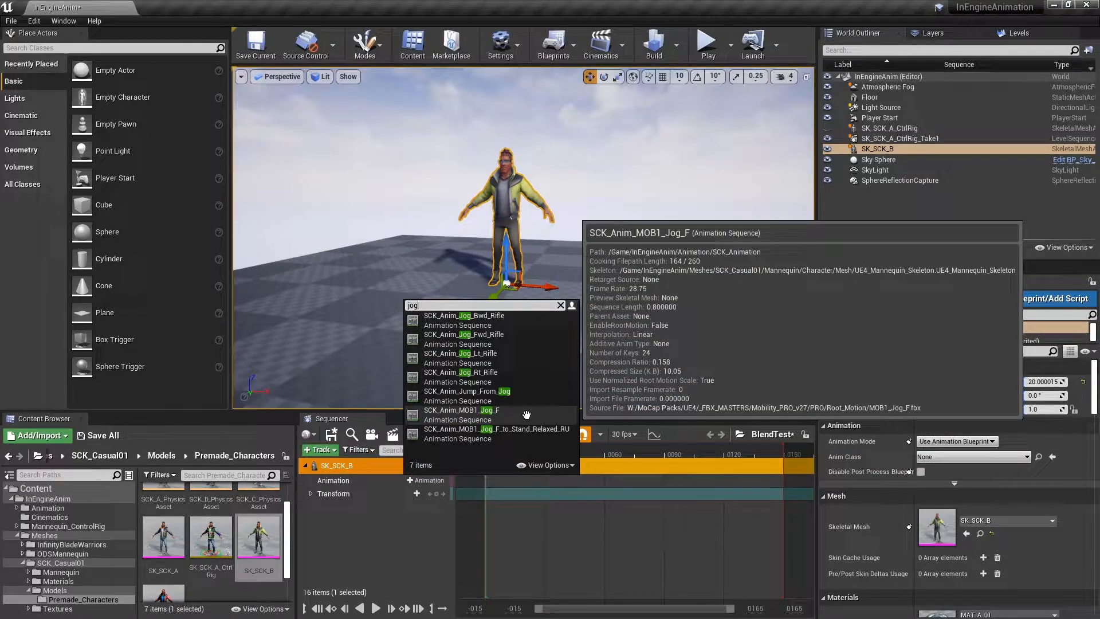
{"action": "left_click", "coordinate": [525, 414]}
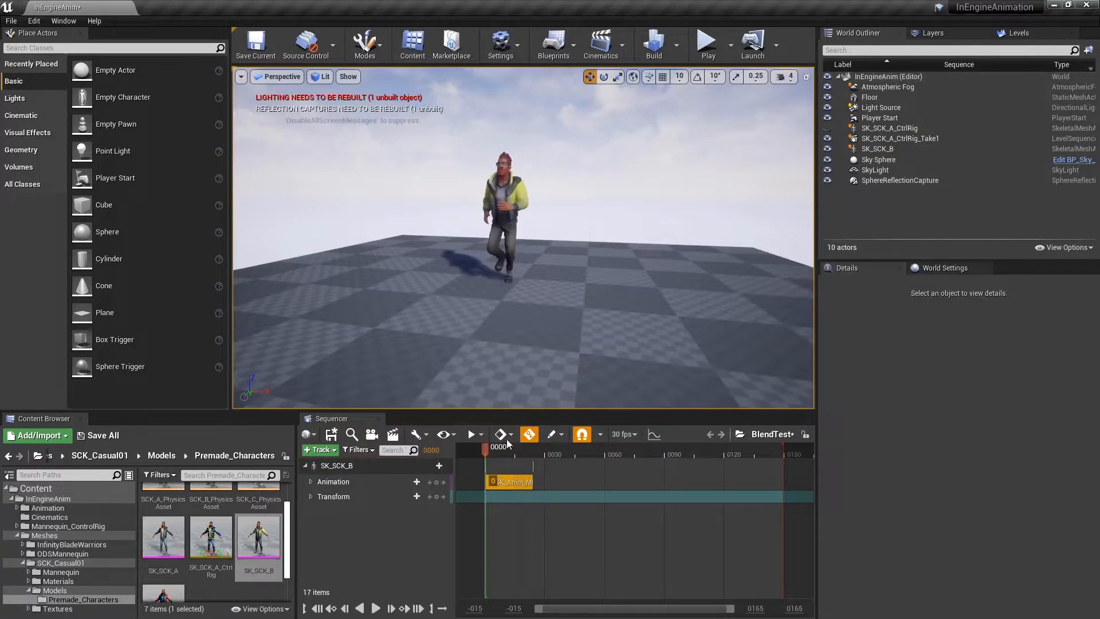
Preview the jog animation and duplicate its clip directly behind the first one, starting at frame 24
{"action": "mouse_move", "coordinate": [496, 455]}
{"action": "left_mouse_down"}
{"action": "mouse_move", "coordinate": [541, 472]}
{"action": "mouse_move", "coordinate": [504, 468]}
{"action": "mouse_move", "coordinate": [493, 453]}
{"action": "mouse_move", "coordinate": [524, 456]}
{"action": "mouse_move", "coordinate": [497, 454]}
{"action": "left_mouse_up"}
{"action": "scroll", "coordinate": [566, 335], "scroll_direction": "down", "scroll_amount": 5}
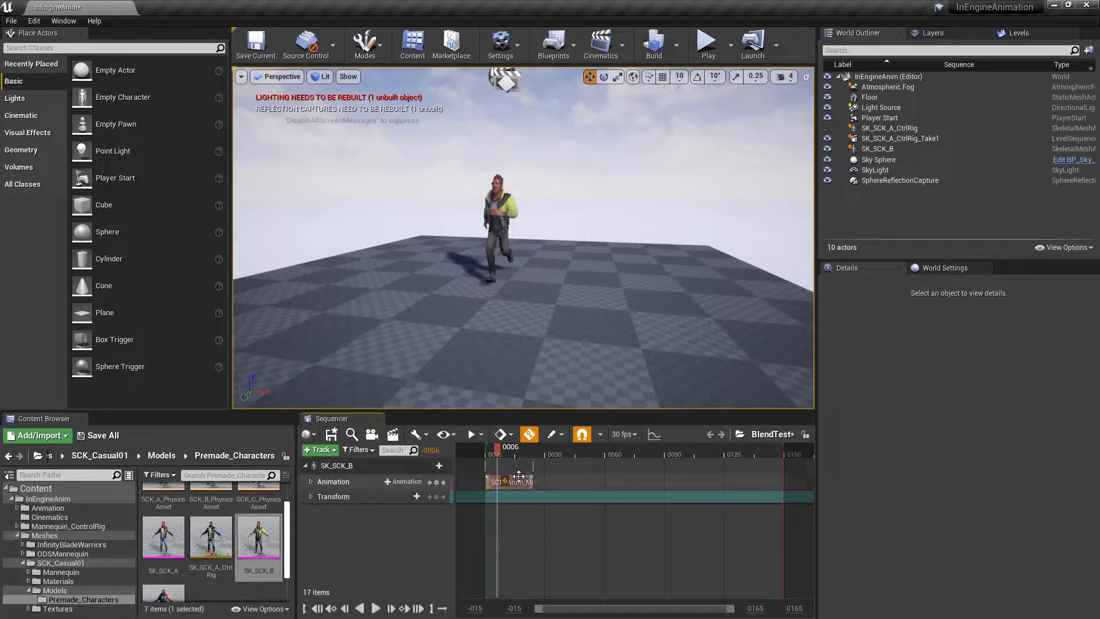
{"action": "left_click_drag", "start_coordinate": [518, 481], "coordinate": [568, 483]}
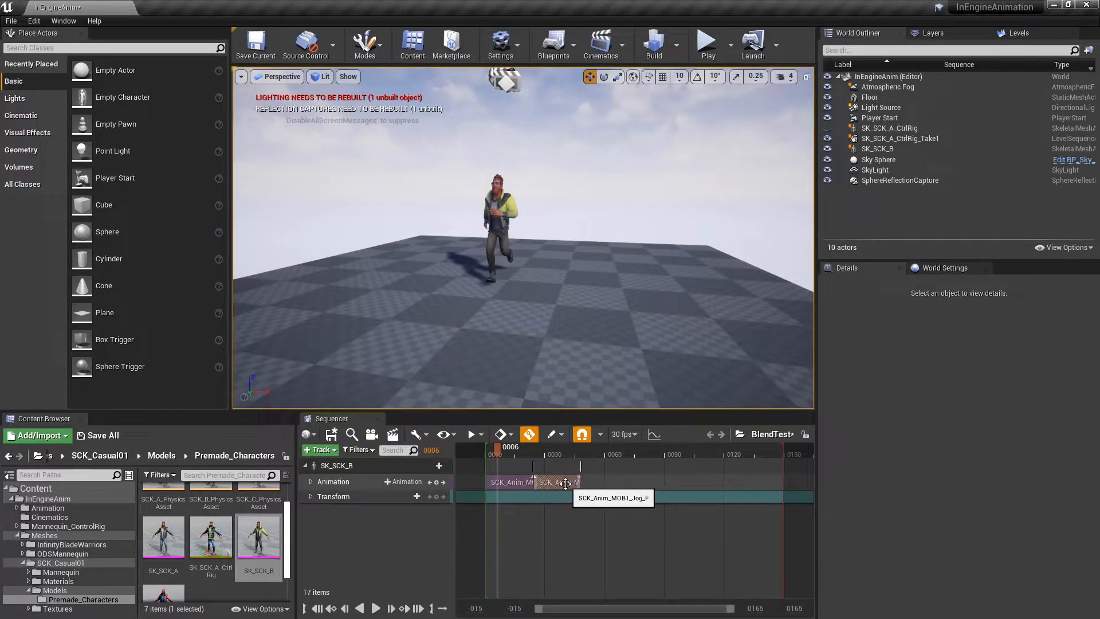
Set the playhead to frame 24 and turn on Show Skeleton for both jog clips
{"action": "left_click_drag", "start_coordinate": [503, 452], "coordinate": [533, 481]}
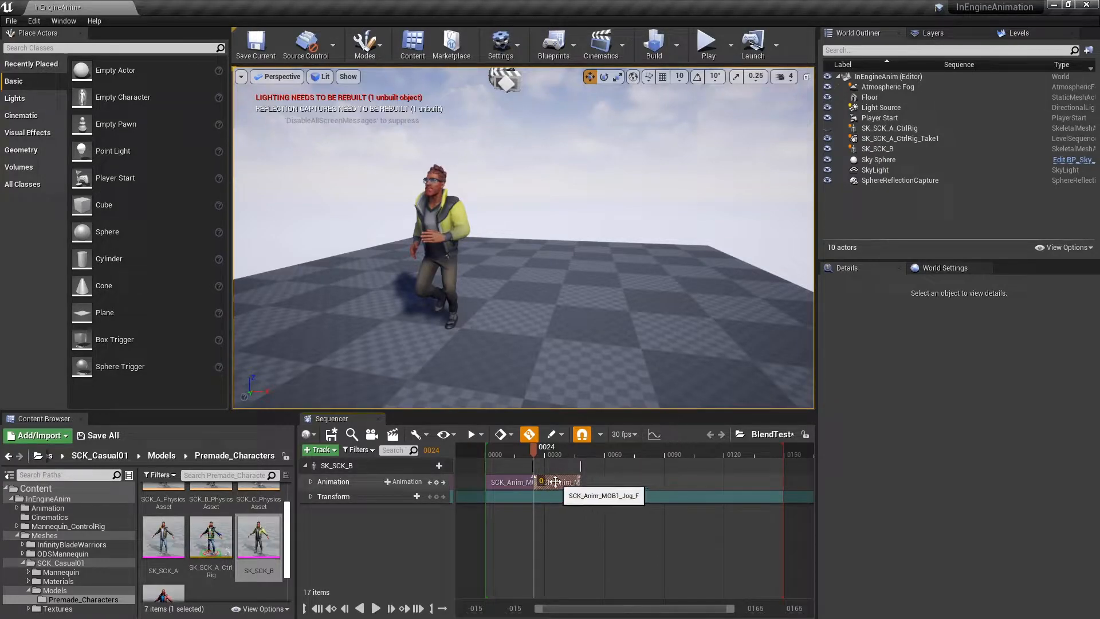
{"action": "right_click", "coordinate": [513, 481]}
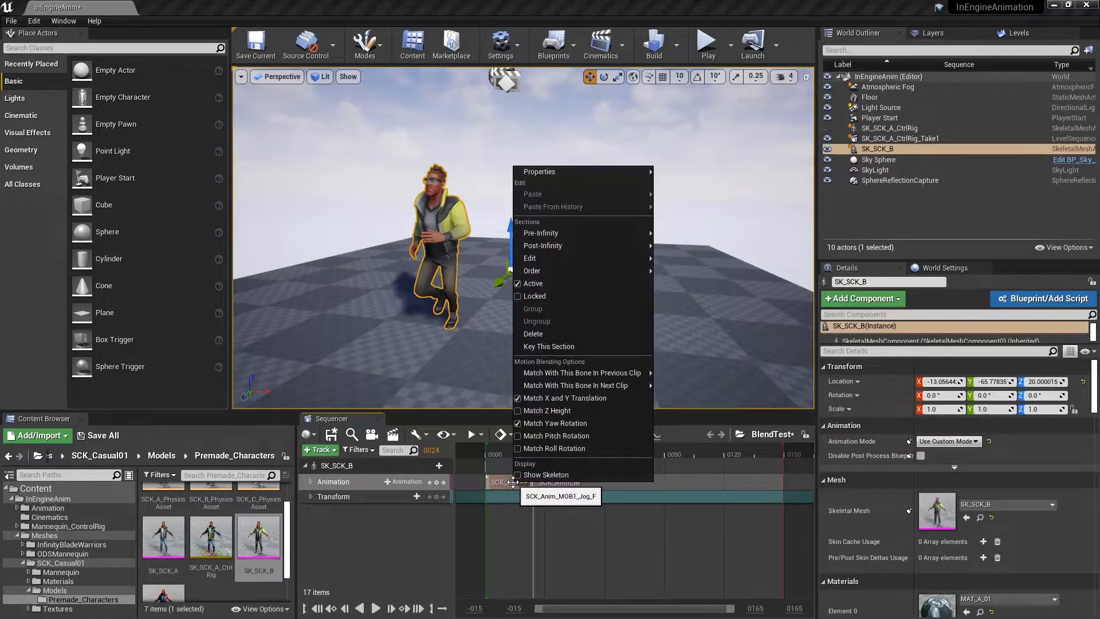
{"action": "left_click", "coordinate": [538, 475]}
{"action": "right_click", "coordinate": [556, 482]}
{"action": "left_click", "coordinate": [570, 476]}
{"action": "mouse_move", "coordinate": [521, 317]}
{"action": "right_mouse_down"}
{"action": "mouse_move", "coordinate": [561, 316]}
{"action": "mouse_move", "coordinate": [499, 315]}
{"action": "right_mouse_up"}
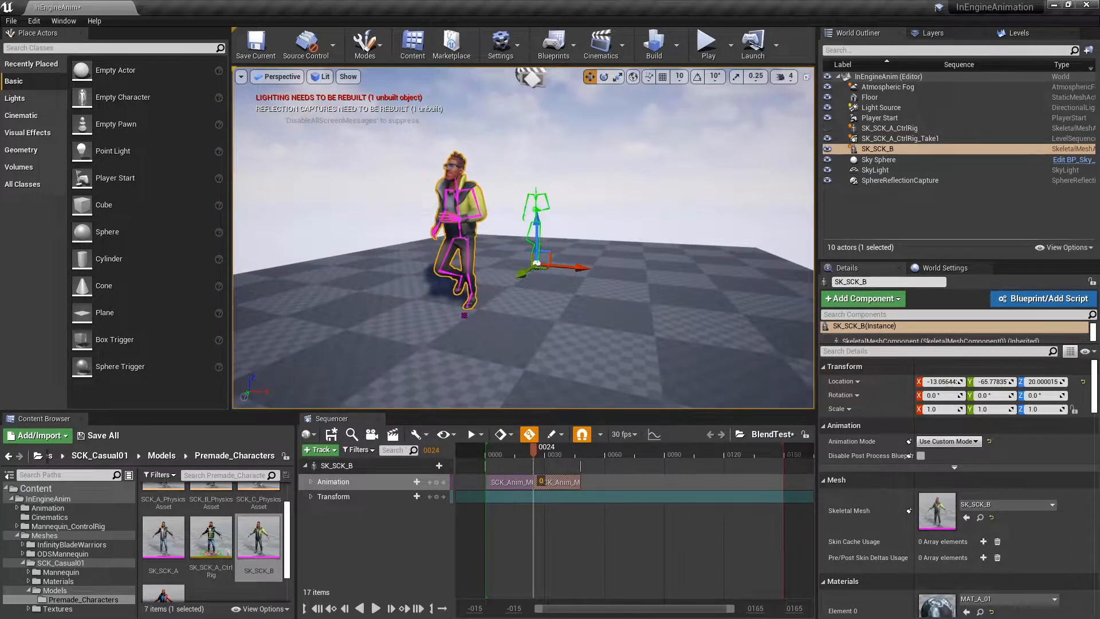
Match the second jog clip to the previous clip using the root bone at frame 24
{"action": "right_click", "coordinate": [561, 480]}
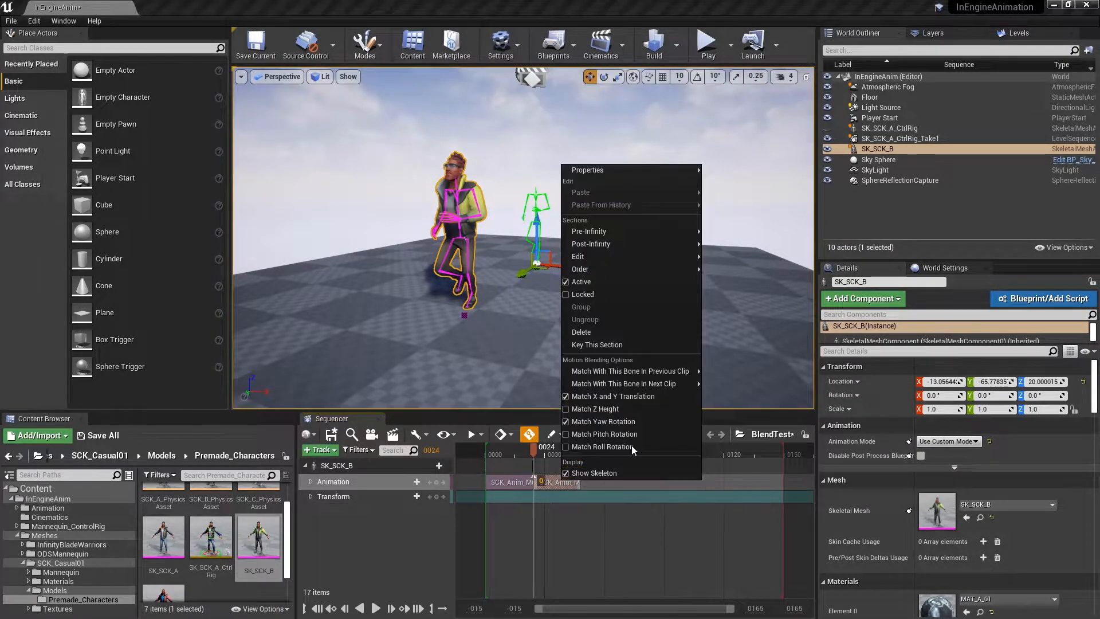
{"action": "mouse_move", "coordinate": [674, 369]}
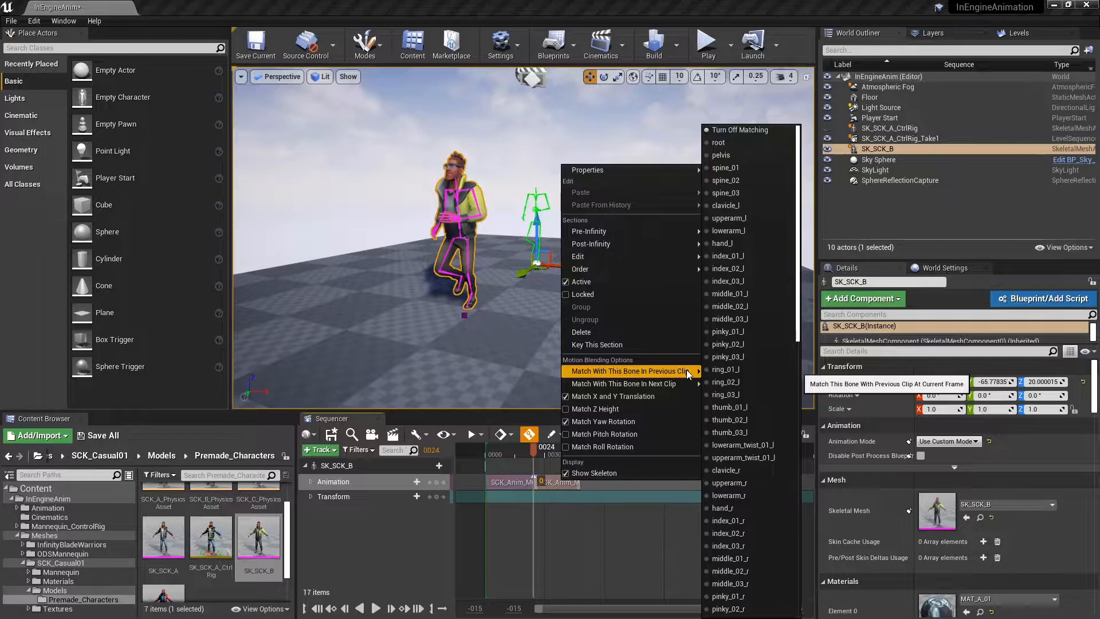
{"action": "left_click", "coordinate": [747, 146]}
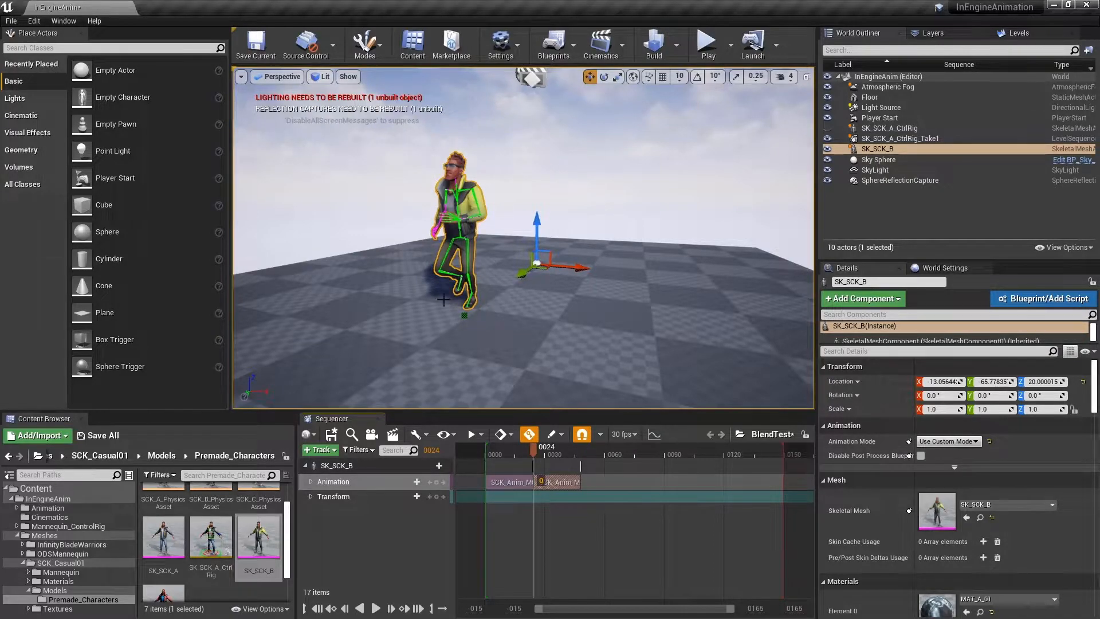
Duplicate the matched second jog clip directly behind itself as a third clip and preview the motion up to frame 60
{"action": "left_click_drag", "start_coordinate": [533, 448], "coordinate": [554, 491]}
{"action": "scroll", "coordinate": [552, 269], "scroll_direction": "down", "scroll_amount": 5}
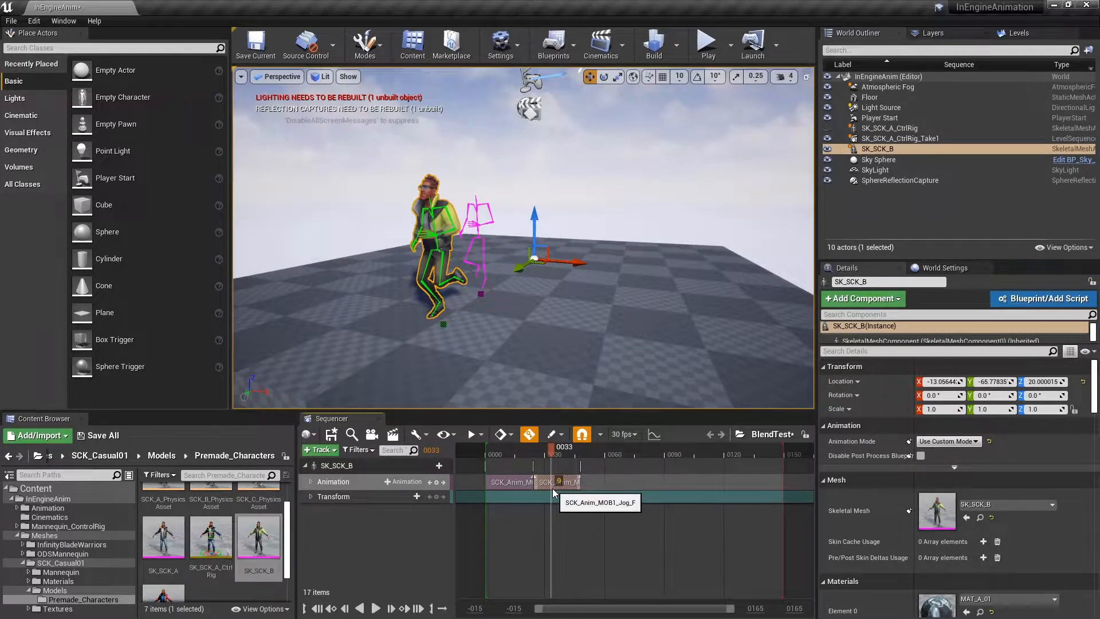
{"action": "left_click_drag", "start_coordinate": [541, 482], "coordinate": [591, 486]}
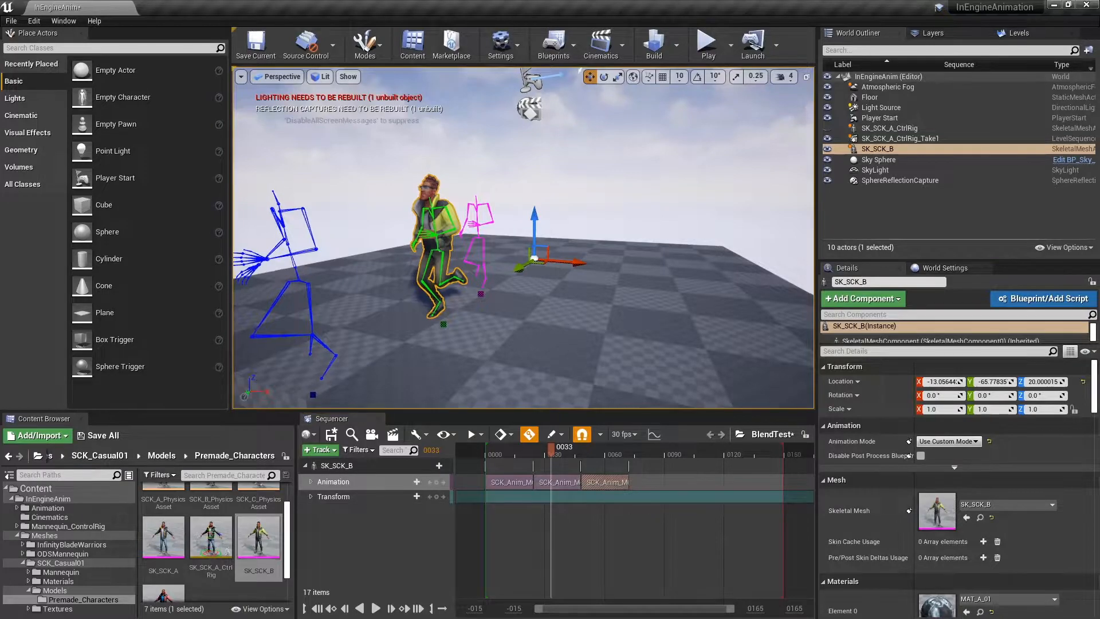
{"action": "key", "text": "s"}
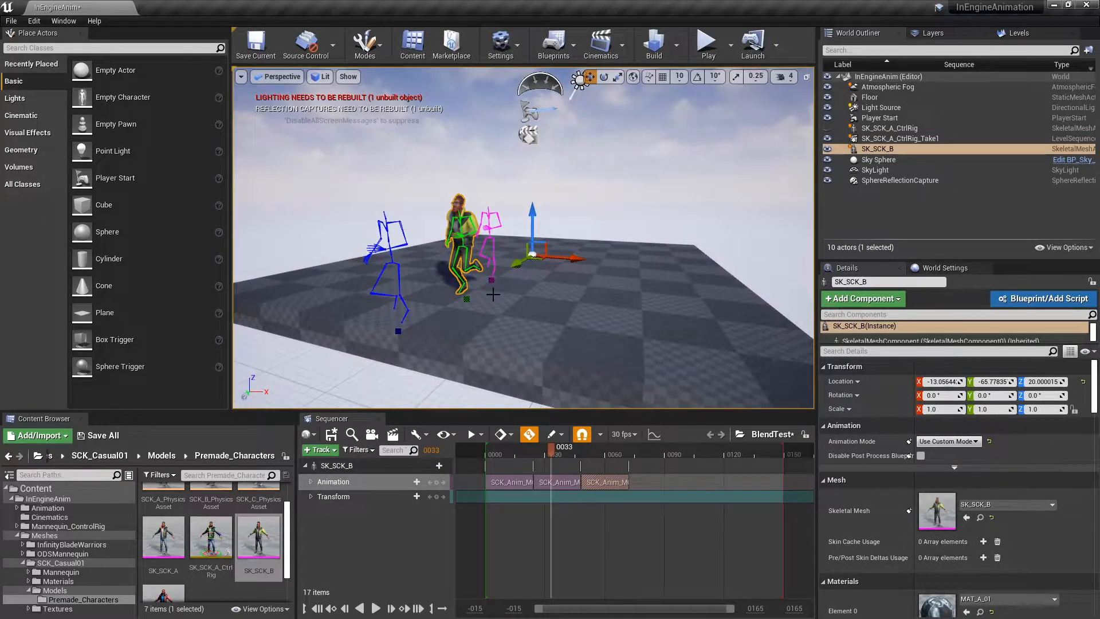
{"action": "left_click_drag", "start_coordinate": [554, 453], "coordinate": [605, 457]}
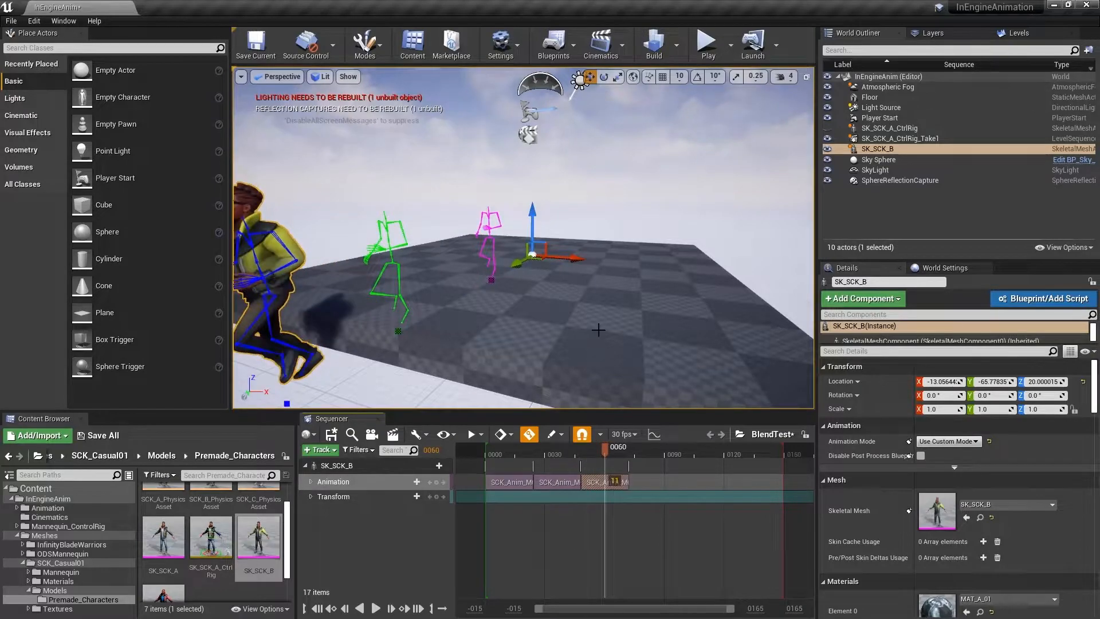
Scale the Floor up uniformly to about 2.2 so the character has more room to run
{"action": "scroll", "coordinate": [598, 329], "scroll_direction": "down", "scroll_amount": 3}
{"action": "left_click", "coordinate": [511, 317]}
{"action": "left_click_drag", "start_coordinate": [533, 256], "coordinate": [567, 243]}
{"action": "right_click_drag", "start_coordinate": [435, 339], "coordinate": [401, 333]}
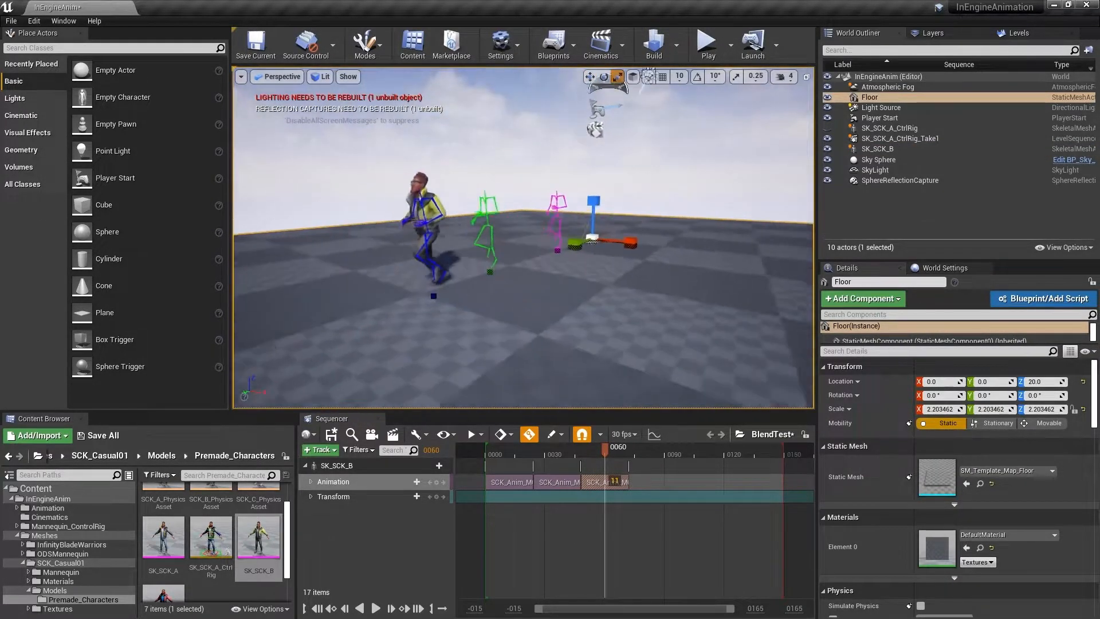
Add SCK_Anim_MOB1_Jog_F_to_Stand_Relaxed_RU at frame 72 in the same row as the jog clips and show its skeleton
{"action": "left_click_drag", "start_coordinate": [597, 459], "coordinate": [629, 466]}
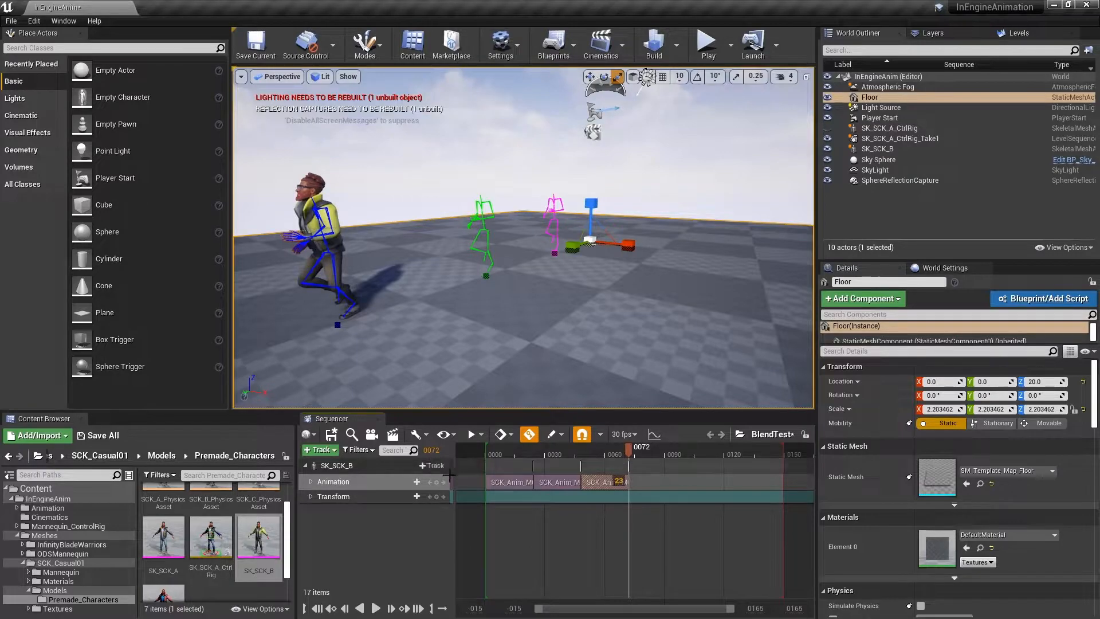
{"action": "left_click", "coordinate": [400, 482]}
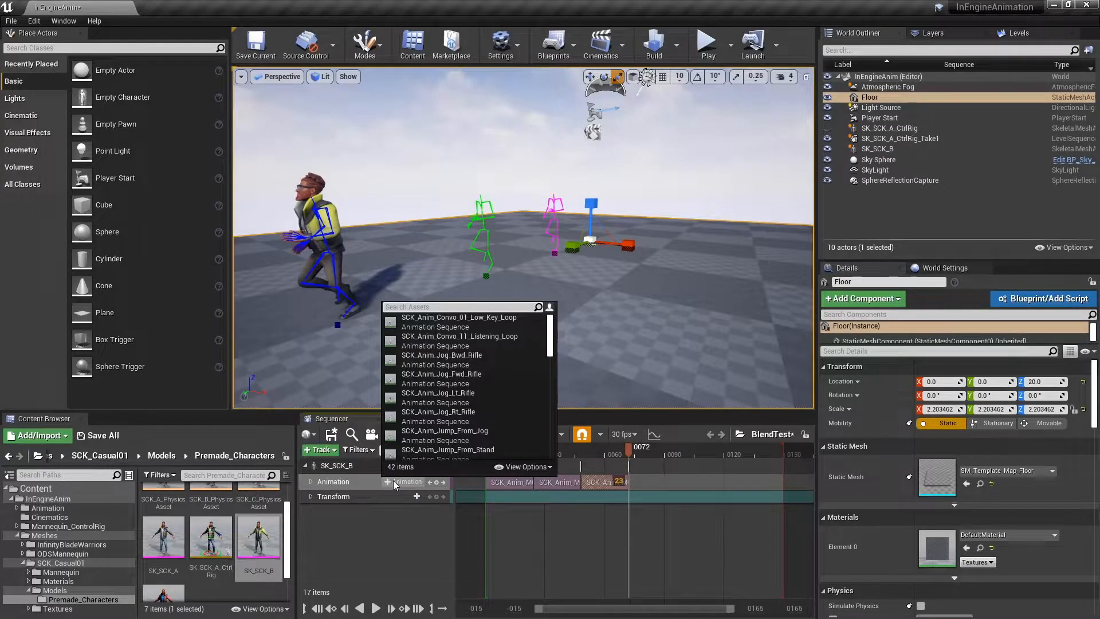
{"action": "type", "text": "relax"}
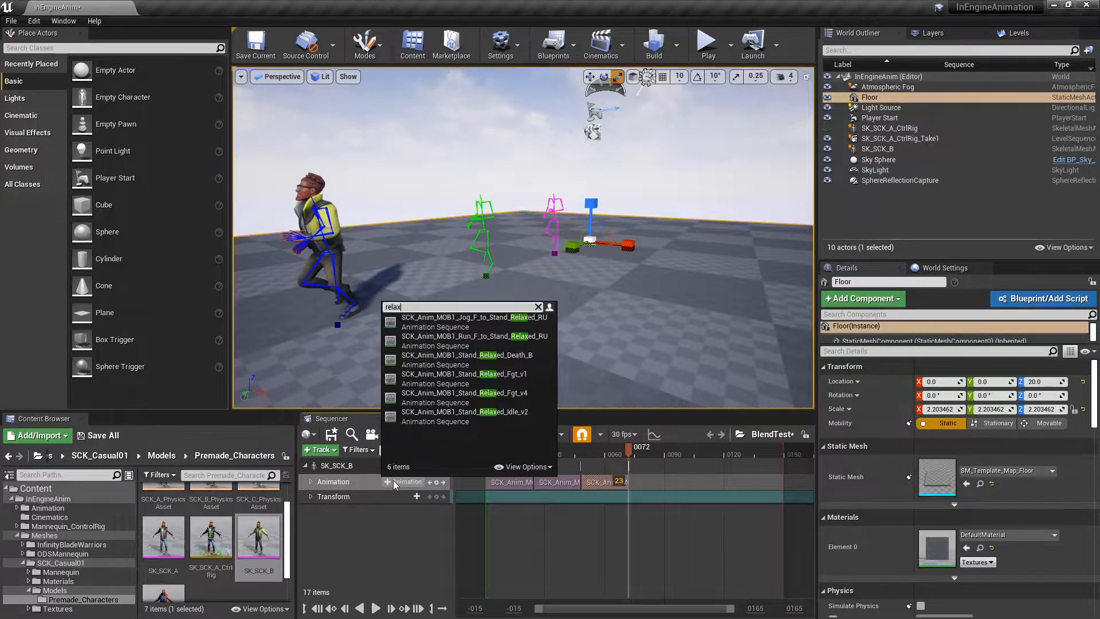
{"action": "left_click", "coordinate": [523, 321]}
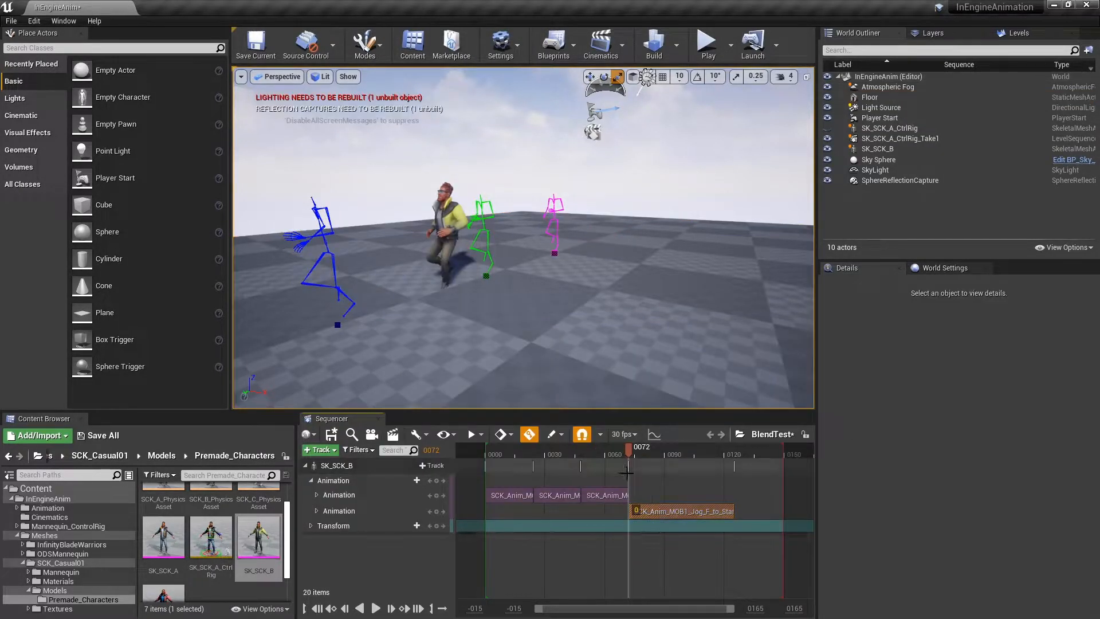
{"action": "left_click_drag", "start_coordinate": [664, 507], "coordinate": [664, 481]}
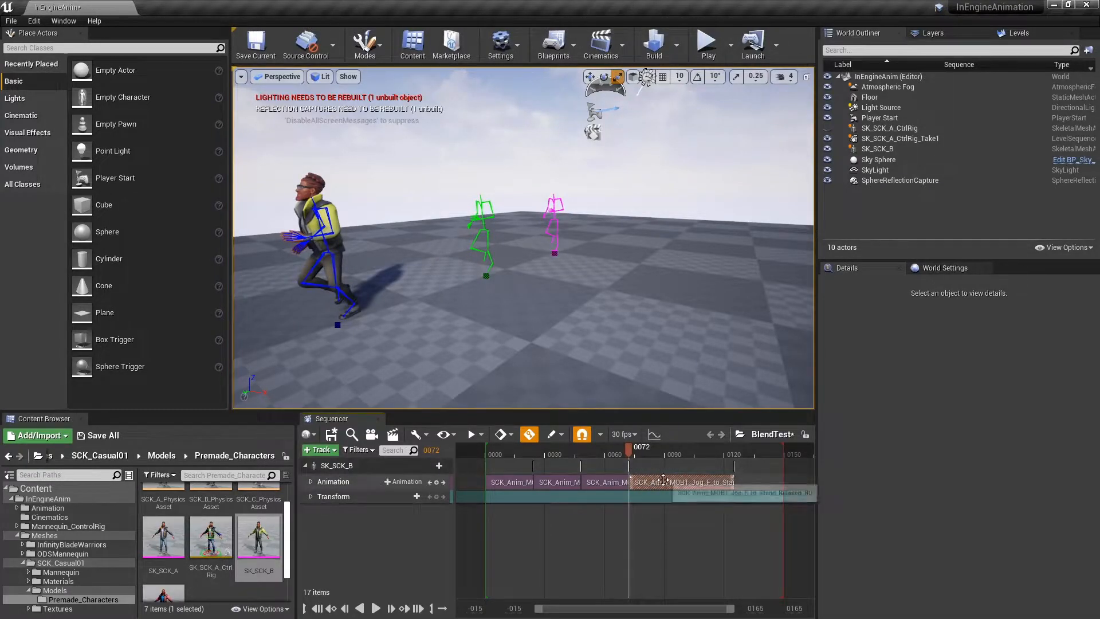
{"action": "right_click", "coordinate": [667, 482]}
{"action": "left_click", "coordinate": [697, 477]}
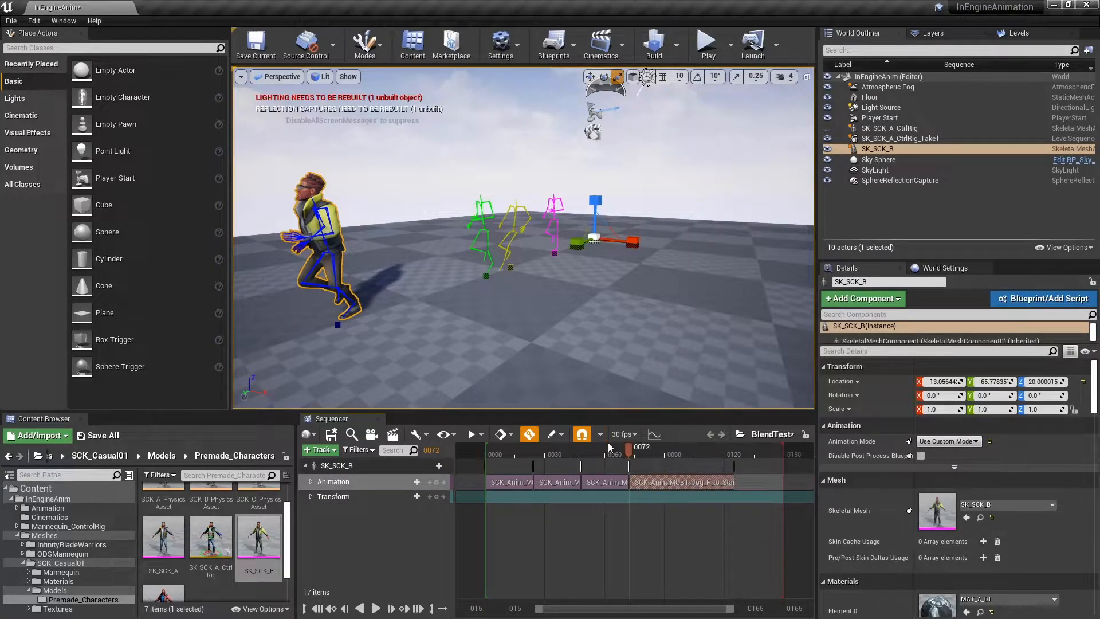
Play the sequence from near its start to check the clip transitions, and return the playhead to frame 72
{"action": "left_click_drag", "start_coordinate": [624, 449], "coordinate": [493, 463]}
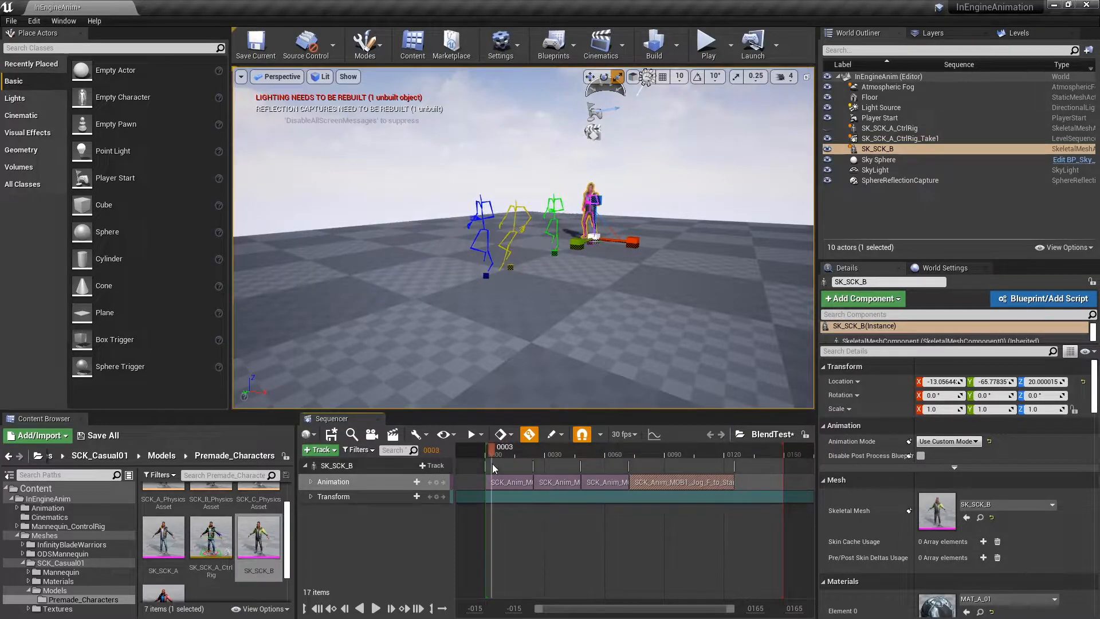
{"action": "key", "text": "space"}
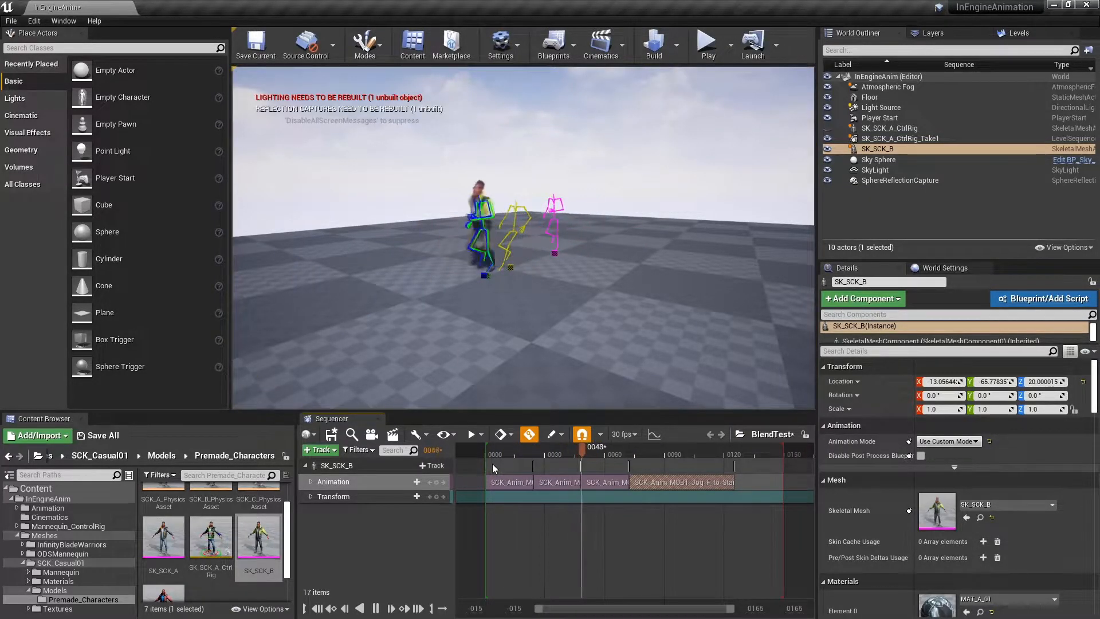
{"action": "key", "text": "space"}
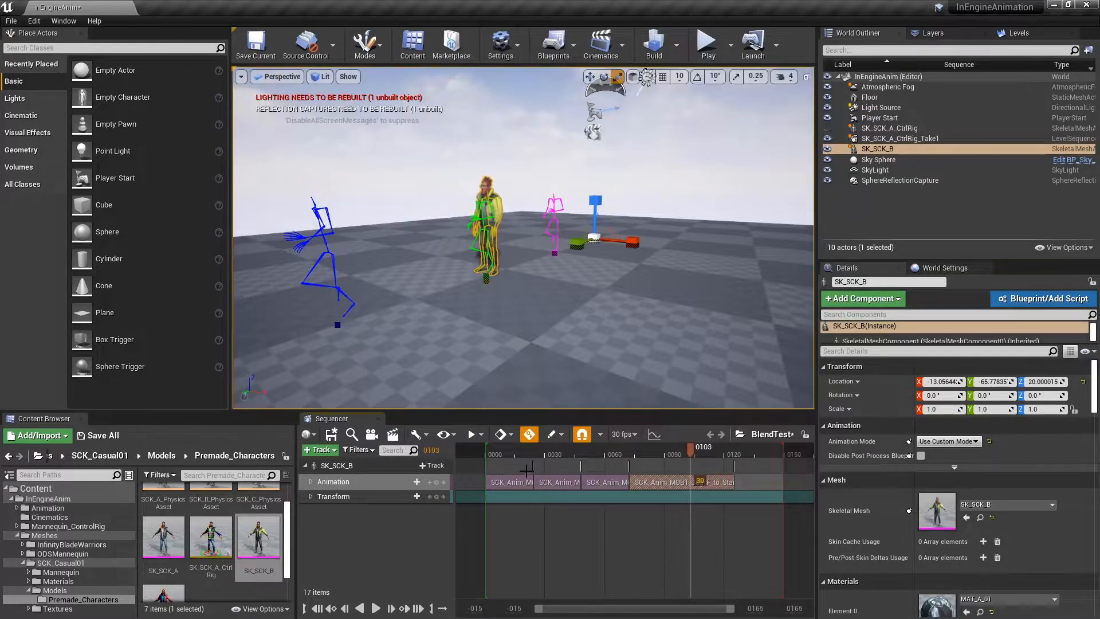
{"action": "left_click_drag", "start_coordinate": [597, 449], "coordinate": [631, 456]}
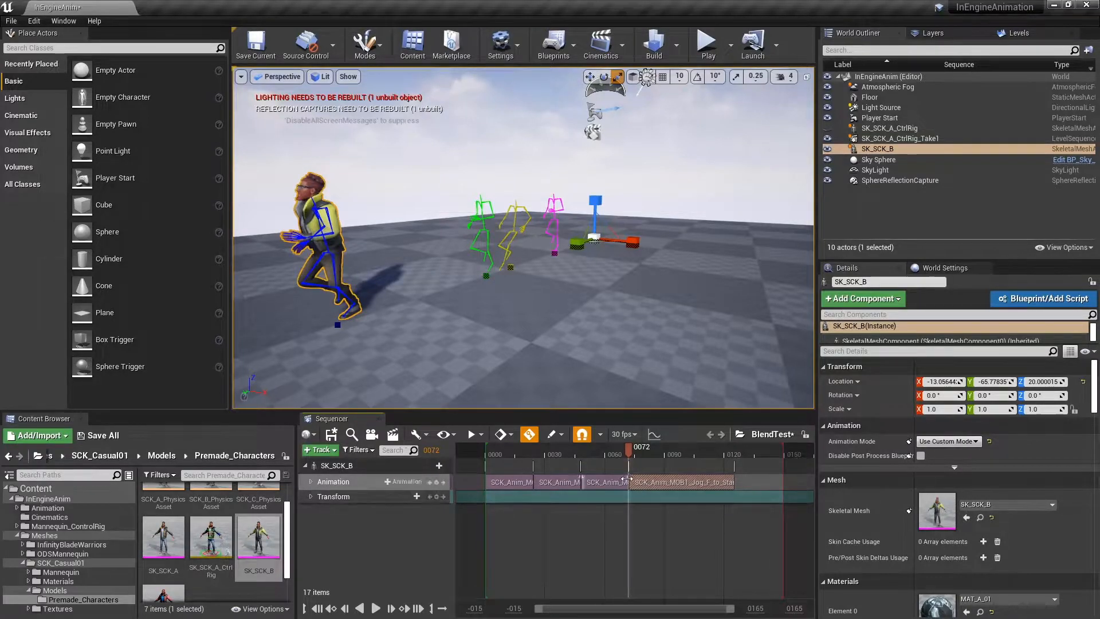
Match the jog-to-stand clip to the previous clip by the root bone at frame 72
{"action": "right_click", "coordinate": [656, 483]}
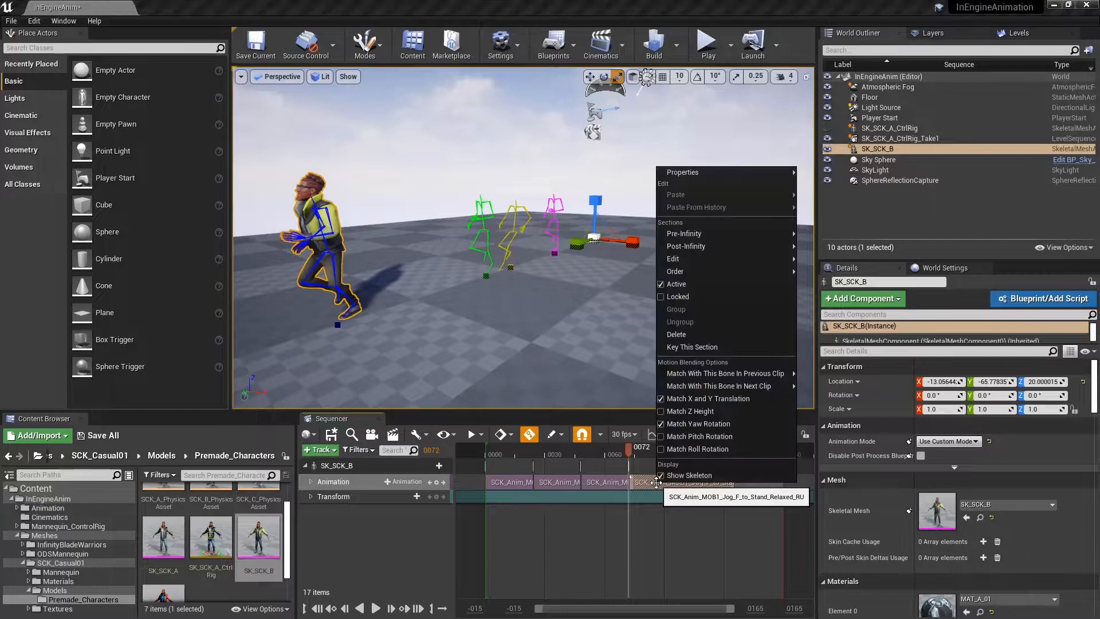
{"action": "mouse_move", "coordinate": [758, 372]}
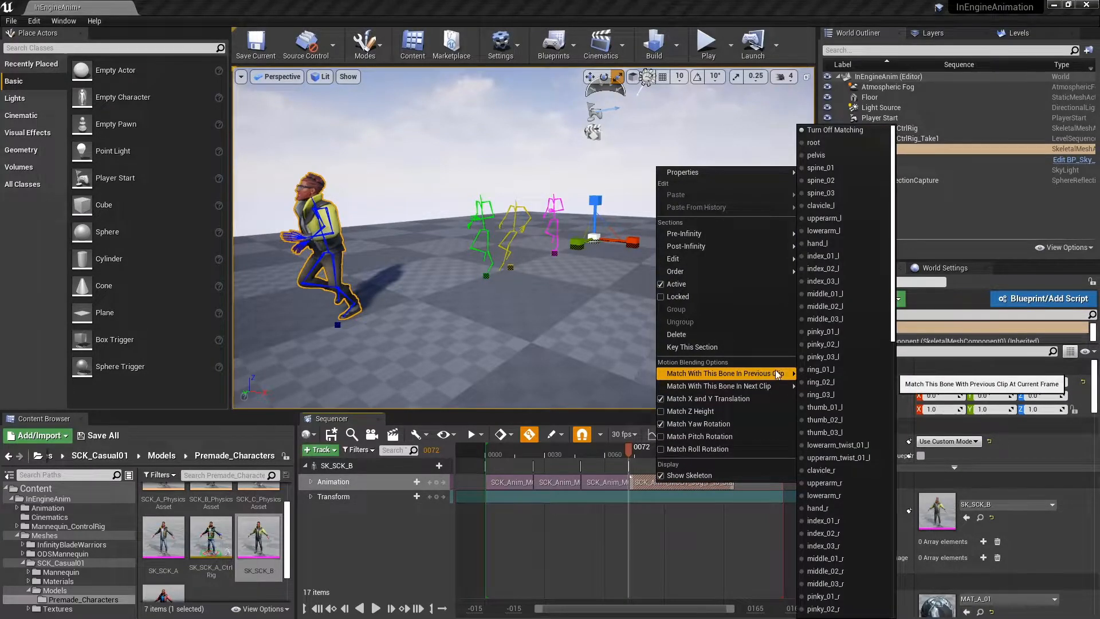
{"action": "left_click", "coordinate": [838, 144]}
Play the sequence from around frame 14 to check the jog-to-stand transition, and return the playhead to frame 72
{"action": "middle_click_drag", "start_coordinate": [467, 328], "coordinate": [410, 326]}
{"action": "left_click", "coordinate": [514, 450]}
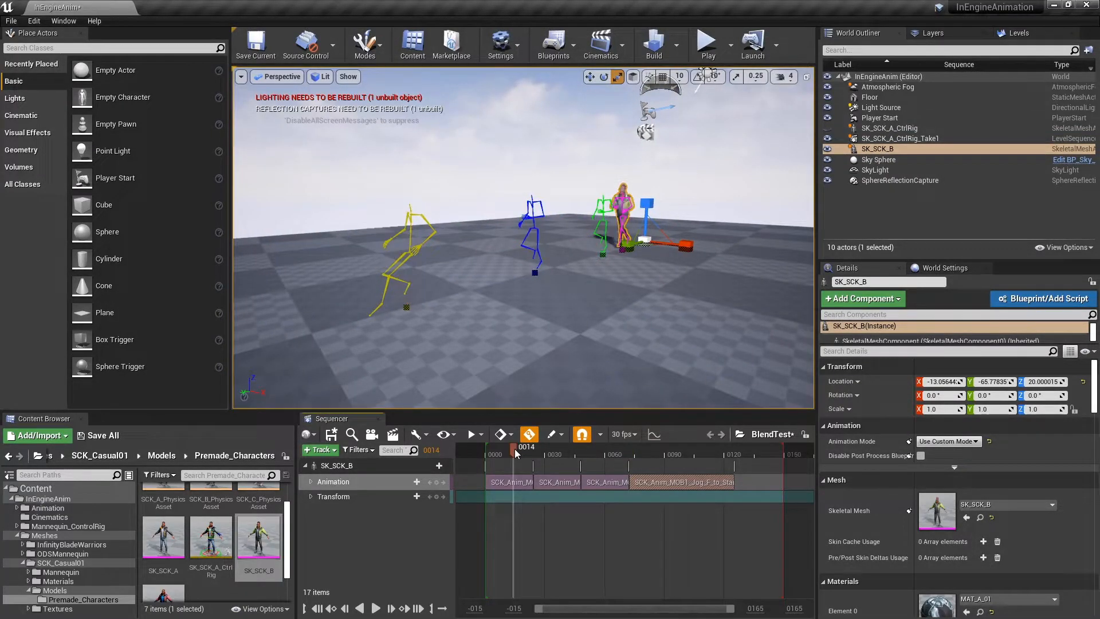
{"action": "key", "text": "space"}
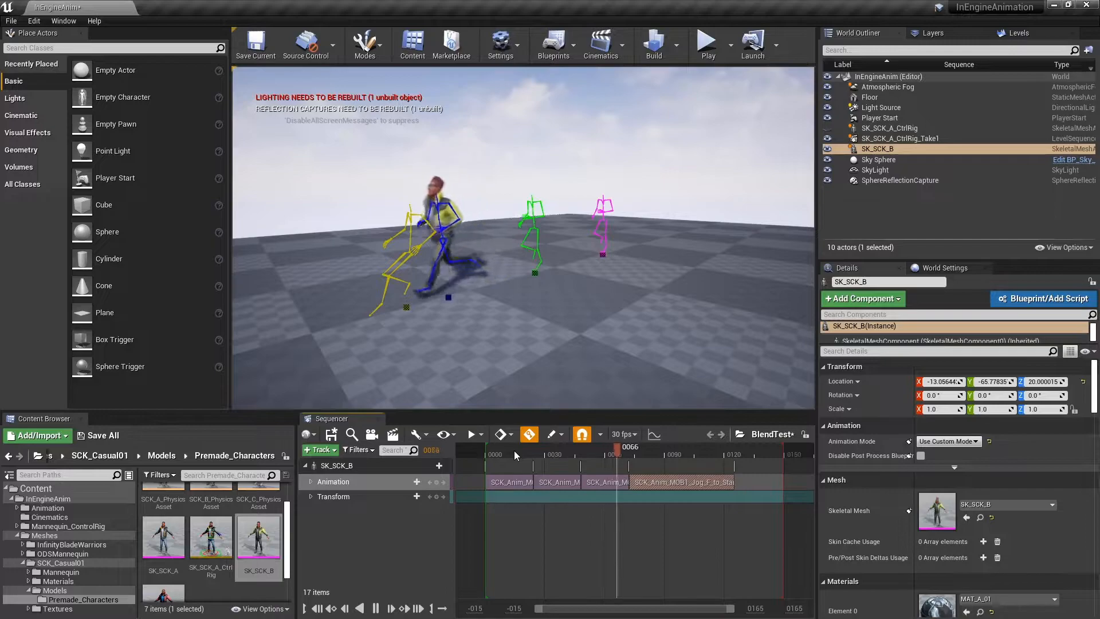
{"action": "key", "text": "space"}
{"action": "left_click_drag", "start_coordinate": [603, 451], "coordinate": [632, 470]}
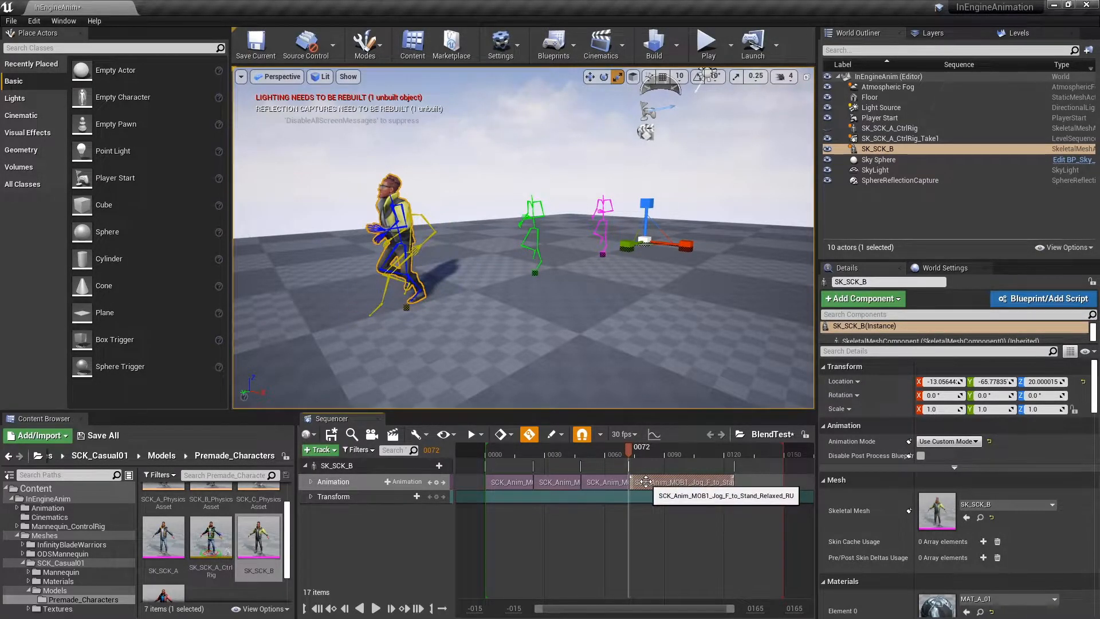
Hide the skeletons of the first and second jog clips, keeping the other two clips' skeletons on
{"action": "right_click", "coordinate": [645, 481]}
{"action": "left_click", "coordinate": [513, 483]}
{"action": "right_click", "coordinate": [513, 482]}
{"action": "left_click", "coordinate": [573, 475]}
{"action": "right_click", "coordinate": [564, 482]}
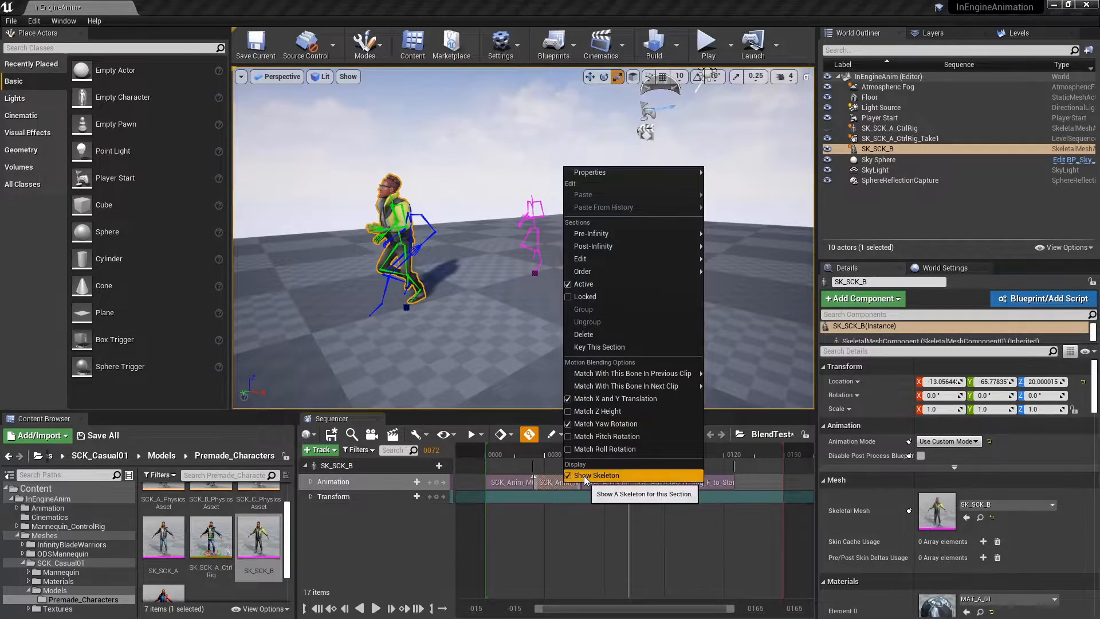
{"action": "left_click", "coordinate": [585, 475]}
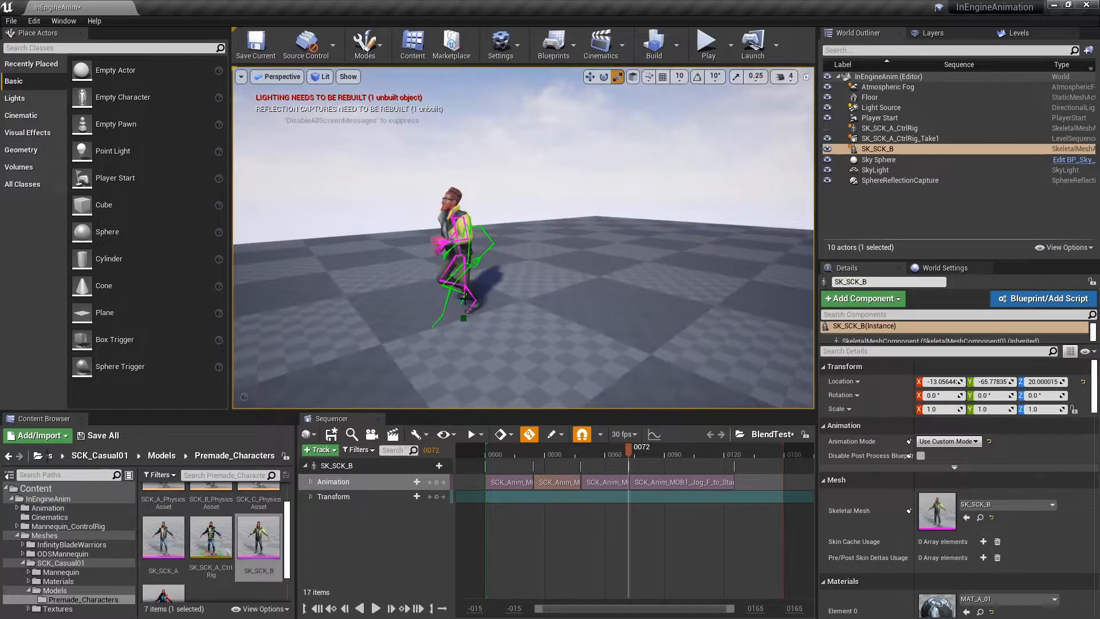
Frame the character up close and step through frames 70 to 73 to compare the poses where the clips meet
{"action": "key", "text": "f"}
{"action": "left_click_drag", "start_coordinate": [522, 238], "coordinate": [499, 215], "text": "alt"}
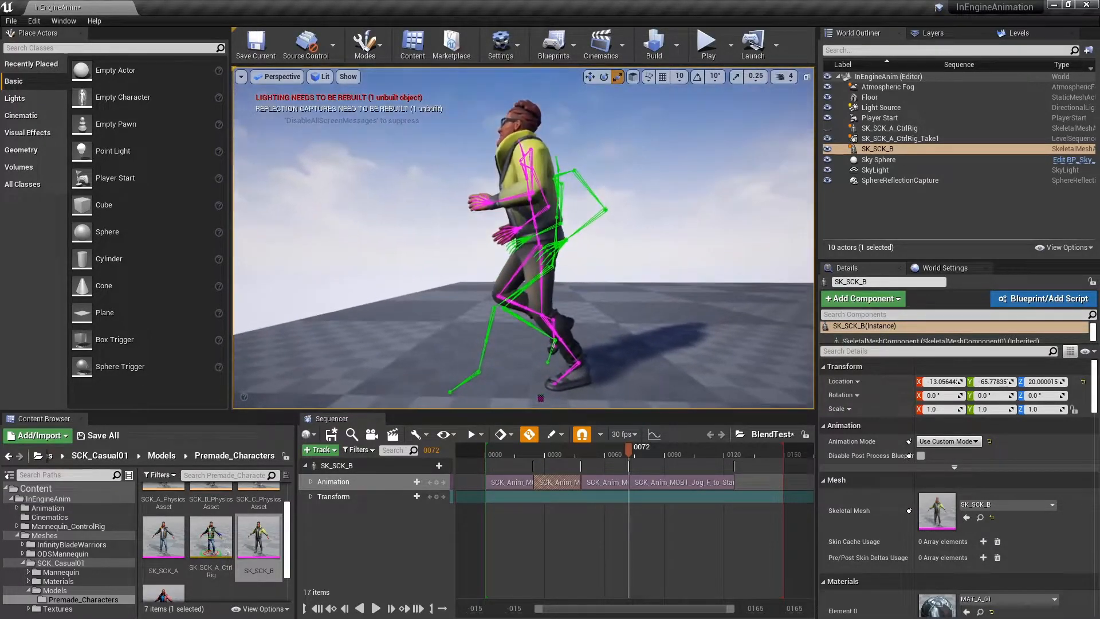
{"action": "middle_click_drag", "start_coordinate": [523, 238], "coordinate": [543, 254]}
{"action": "left_click", "coordinate": [626, 452]}
{"action": "key", "text": "Right"}
{"action": "key", "text": "Left"}
{"action": "key", "text": "Left"}
{"action": "key", "text": "Left"}
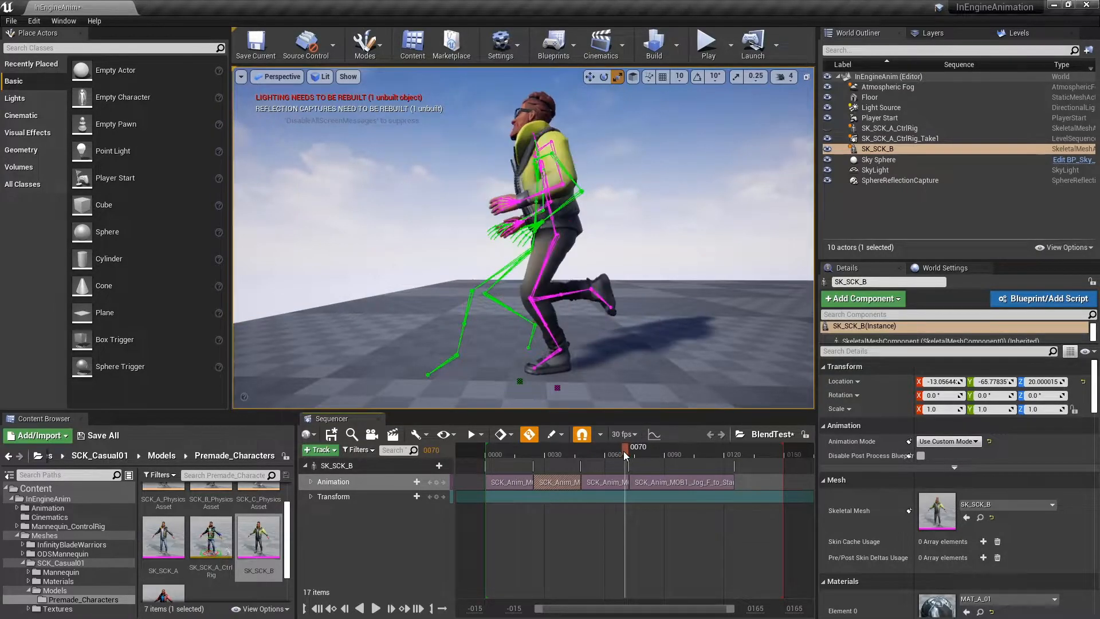
{"action": "key", "text": "Right"}
{"action": "key", "text": "Right"}
{"action": "key", "text": "Right"}
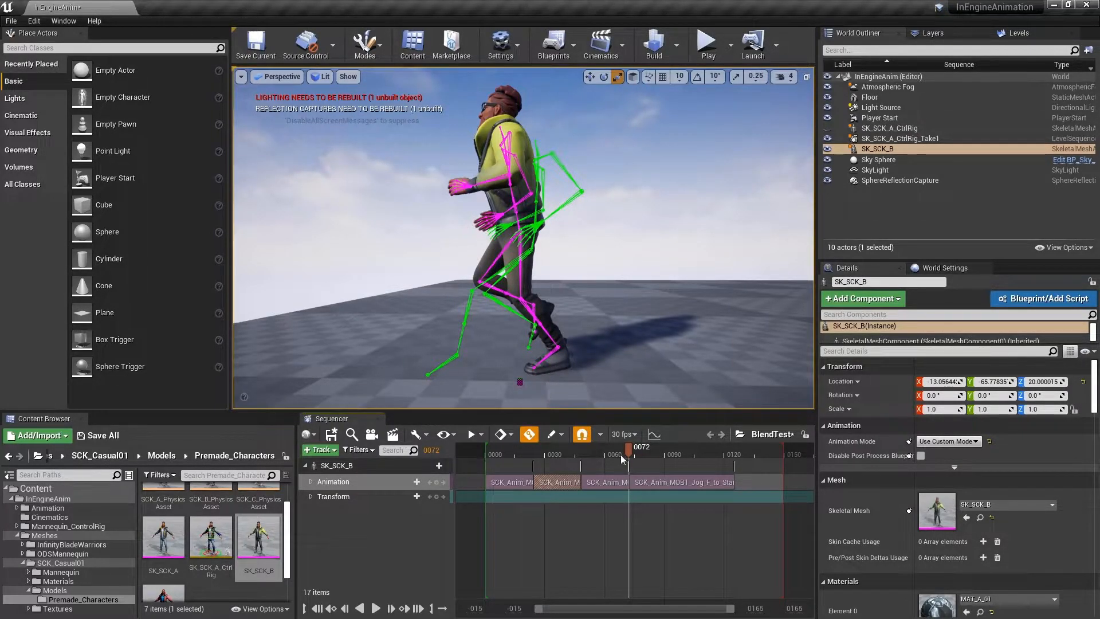
{"action": "key", "text": "Right"}
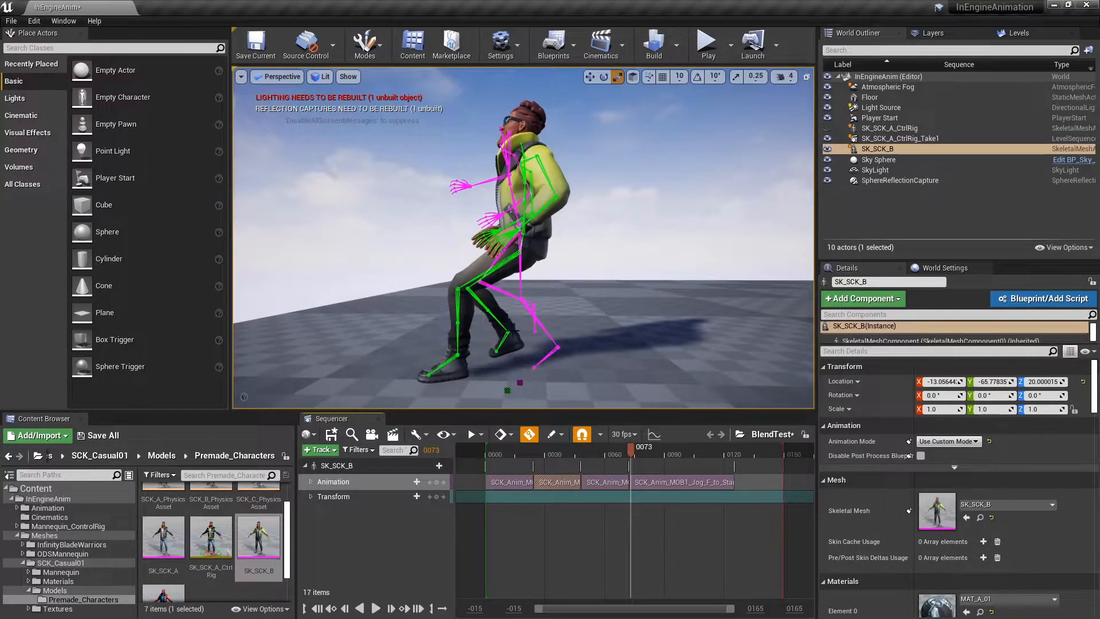
Trim off the end of the third jog clip at frame 70 and move the jog-to-stand clip to start there
{"action": "left_click", "coordinate": [627, 452]}
{"action": "key", "text": "Left"}
{"action": "key", "text": "Left"}
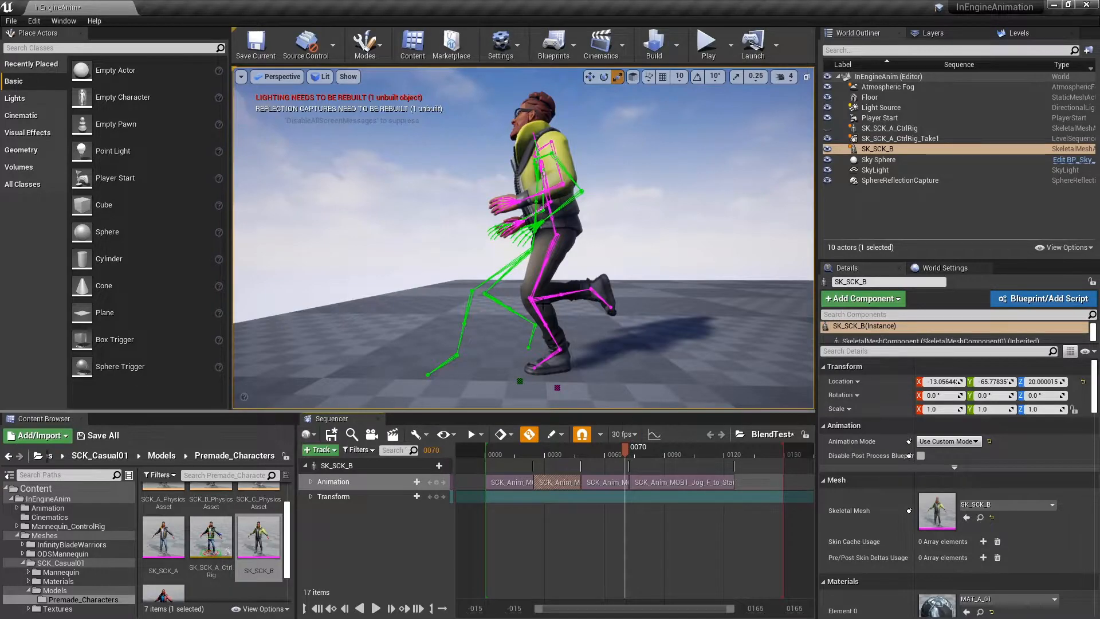
{"action": "right_click", "coordinate": [620, 480]}
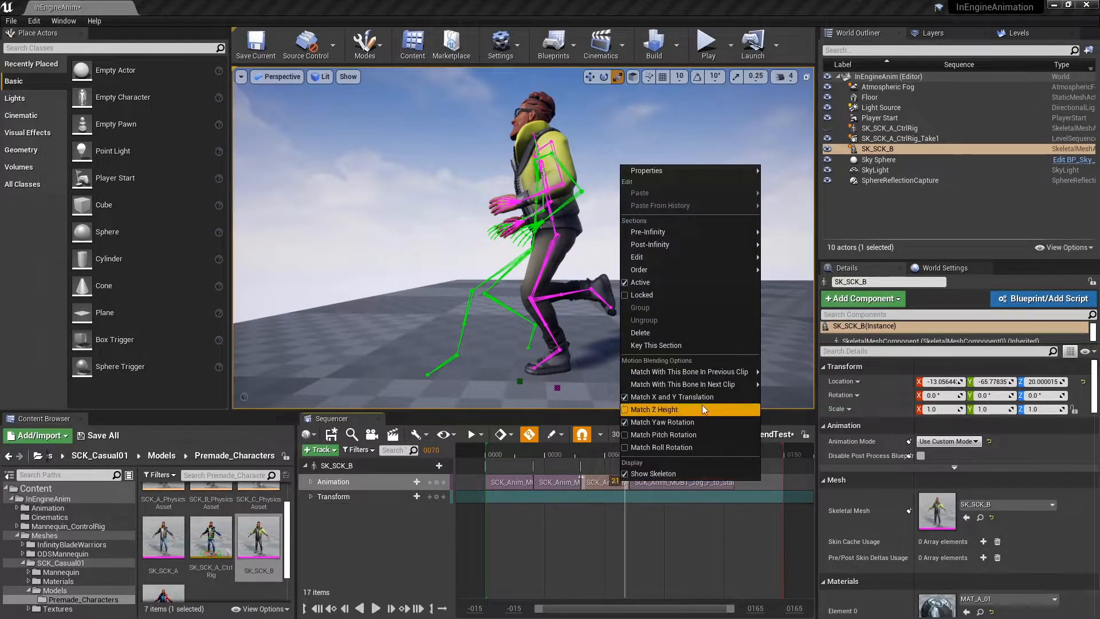
{"action": "mouse_move", "coordinate": [730, 259]}
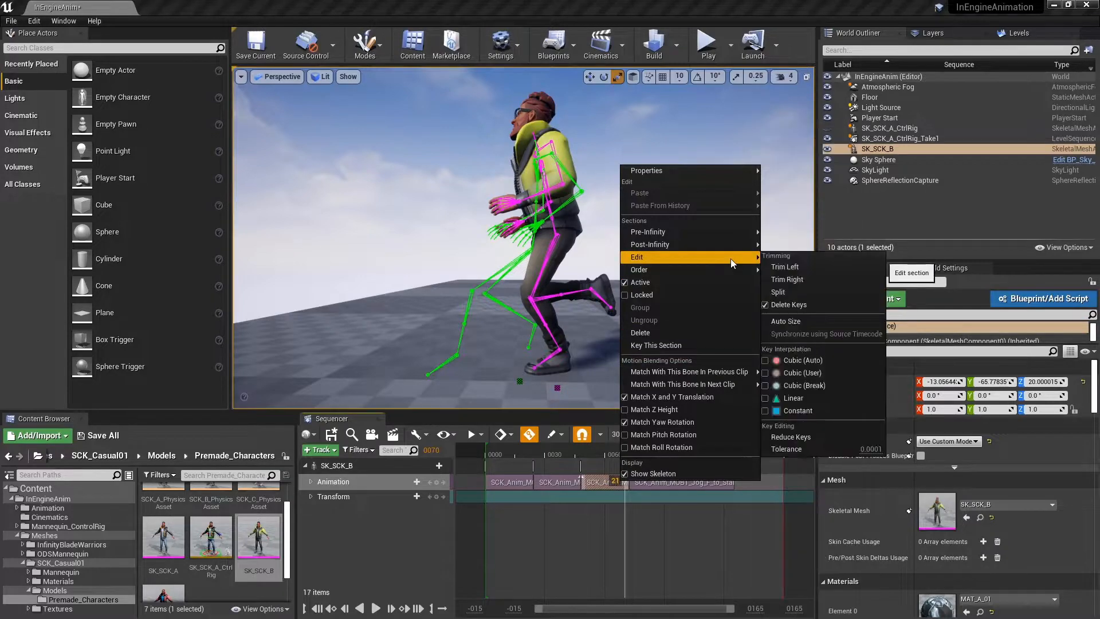
{"action": "left_click", "coordinate": [815, 279]}
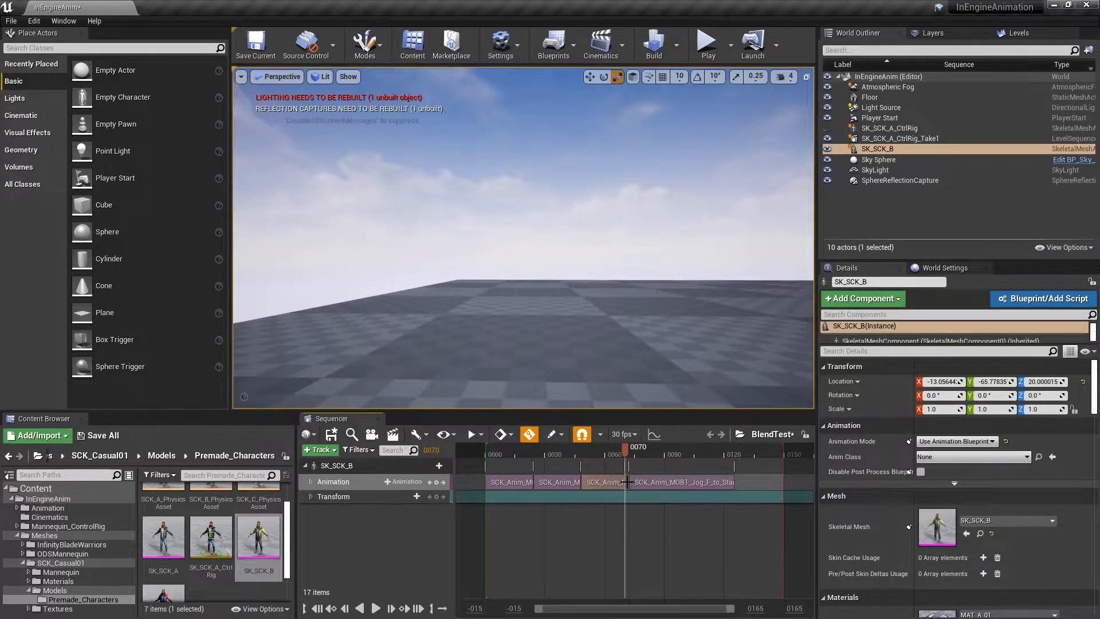
{"action": "left_click_drag", "start_coordinate": [675, 482], "coordinate": [670, 482]}
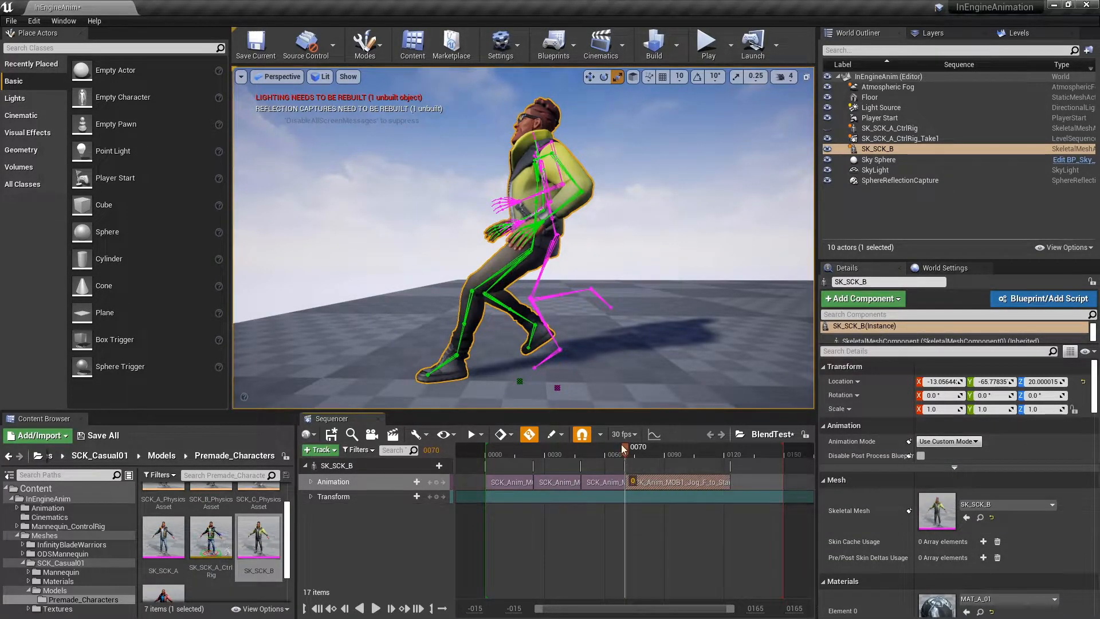
Step back and forth around frame 70 to compare the foot and root positions across the clip cut
{"action": "key", "text": "Left"}
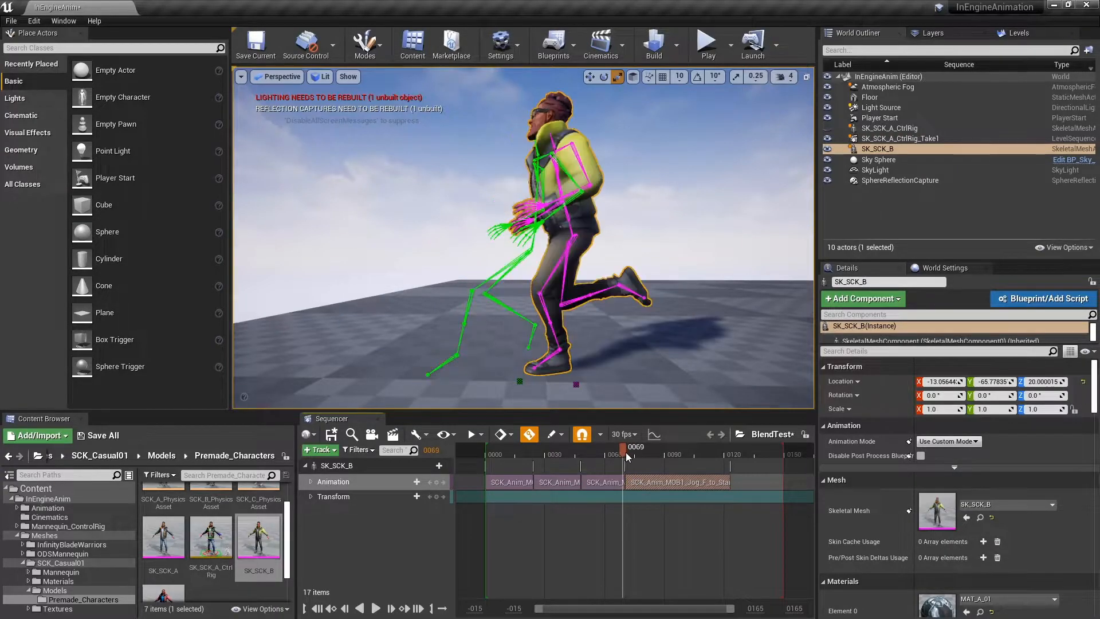
{"action": "key", "text": "Right"}
{"action": "key", "text": "Left"}
{"action": "key", "text": "Right"}
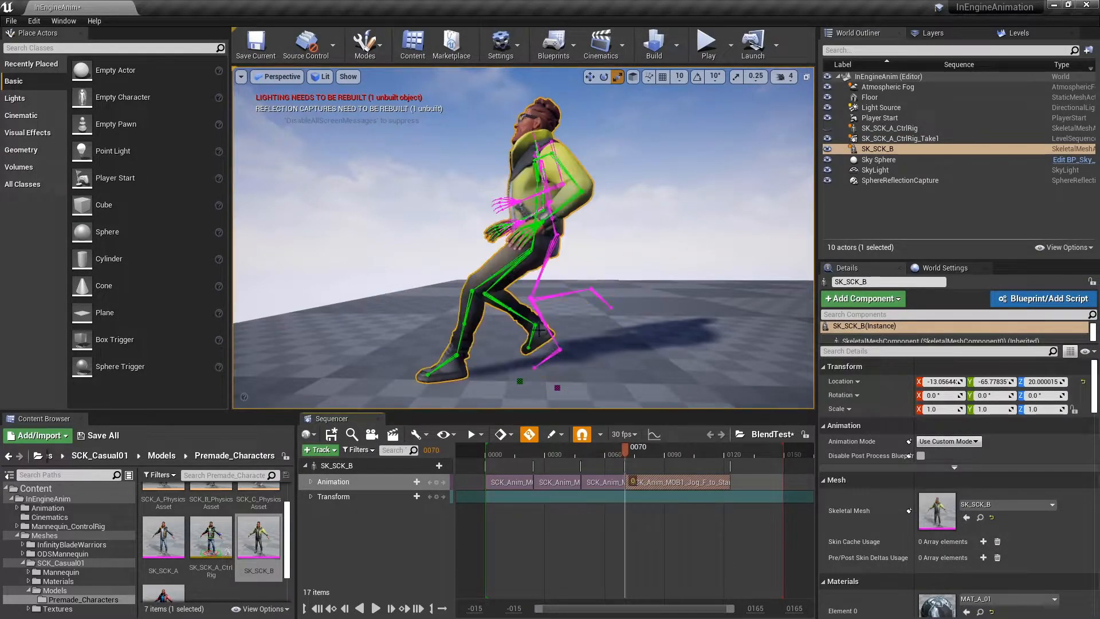
{"action": "key", "text": "Right"}
{"action": "key", "text": "Left"}
{"action": "key", "text": "Left"}
{"action": "key", "text": "Right"}
{"action": "key", "text": "Left"}
{"action": "key", "text": "Right"}
{"action": "key", "text": "Right"}
{"action": "key", "text": "Left"}
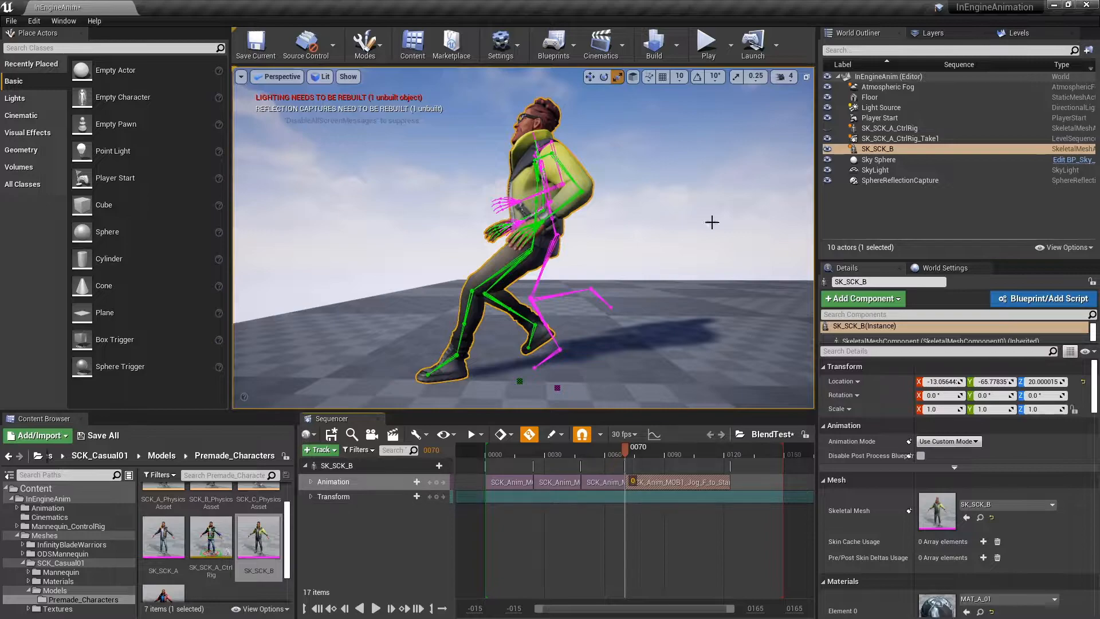
Match the jog-to-stand clip's root bone with the previous clip again at frame 70
{"action": "right_click", "coordinate": [663, 483]}
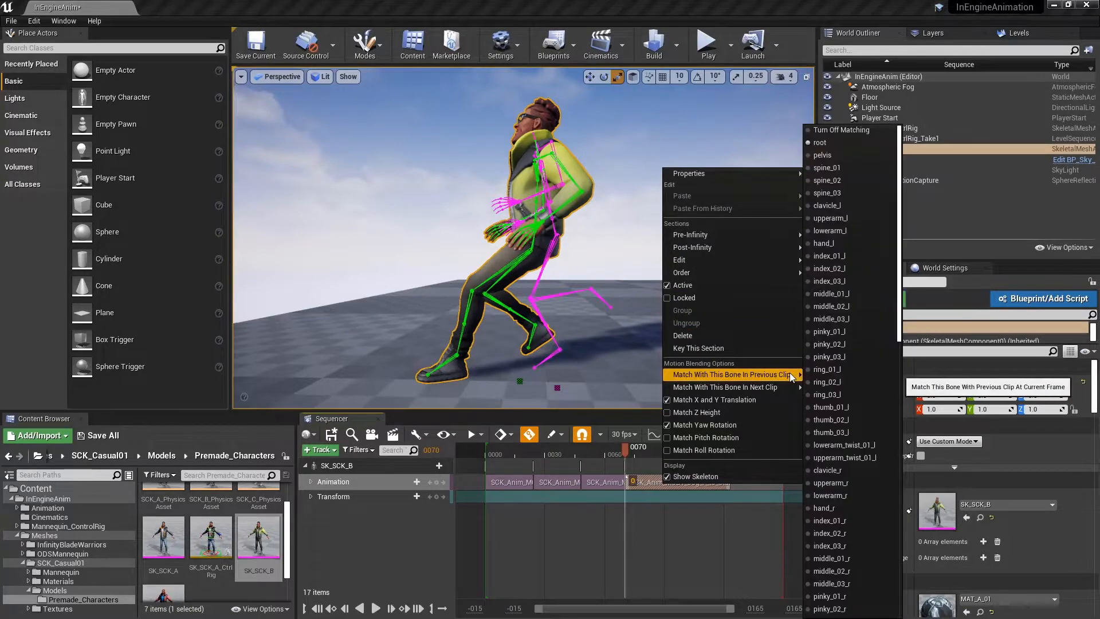
{"action": "left_click", "coordinate": [828, 147]}
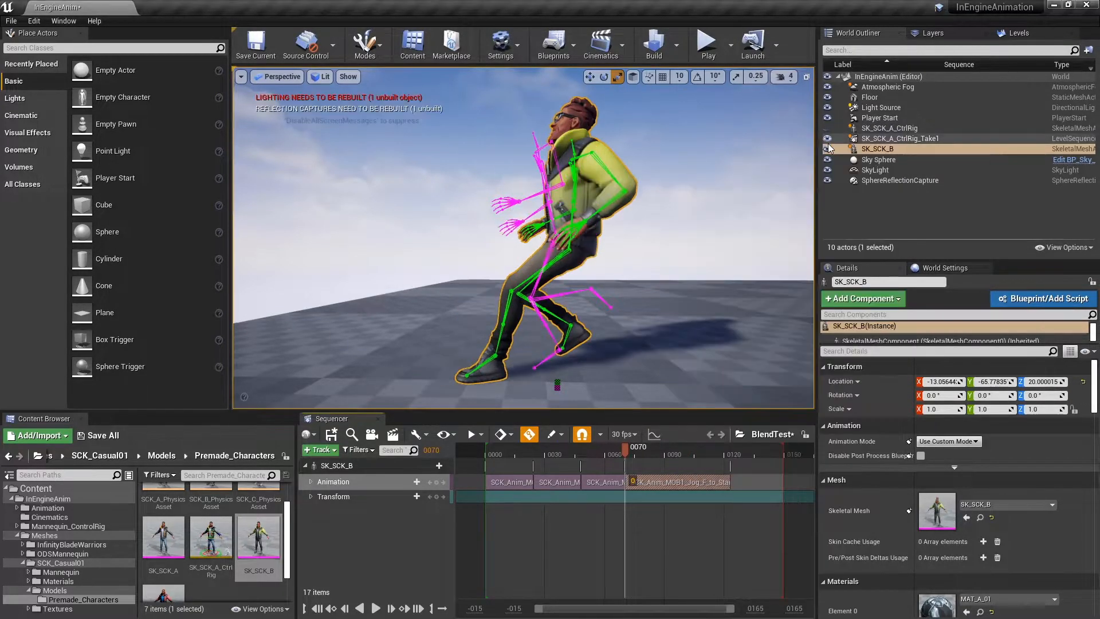
Step frame by frame from frame 69 onward to examine the rematched transition into the stop
{"action": "mouse_move", "coordinate": [624, 447]}
{"action": "left_mouse_down"}
{"action": "mouse_move", "coordinate": [593, 447]}
{"action": "mouse_move", "coordinate": [637, 453]}
{"action": "mouse_move", "coordinate": [623, 459]}
{"action": "left_mouse_up"}
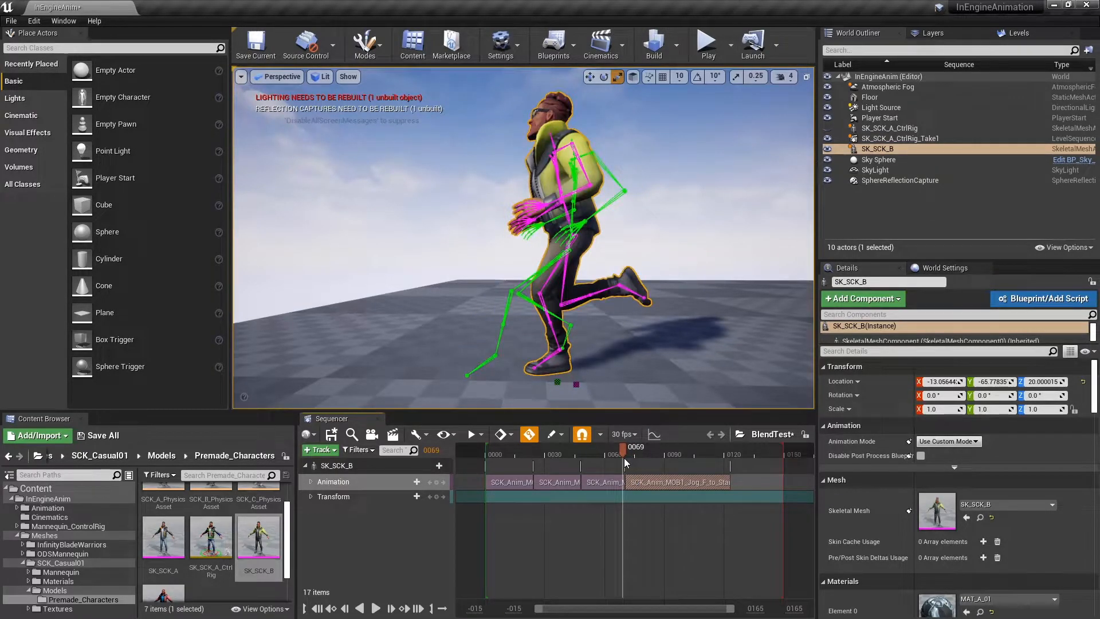
{"action": "key", "text": "Right"}
{"action": "key", "text": "Left"}
{"action": "key", "text": "Left"}
{"action": "key", "text": "Right"}
{"action": "key", "text": "Right"}
{"action": "key", "text": "Right"}
{"action": "key", "text": "Right"}
{"action": "key", "text": "Right"}
{"action": "key", "text": "Right"}
{"action": "key", "text": "Left"}
{"action": "key", "text": "Left"}
{"action": "key", "text": "Left"}
{"action": "key", "text": "Right"}
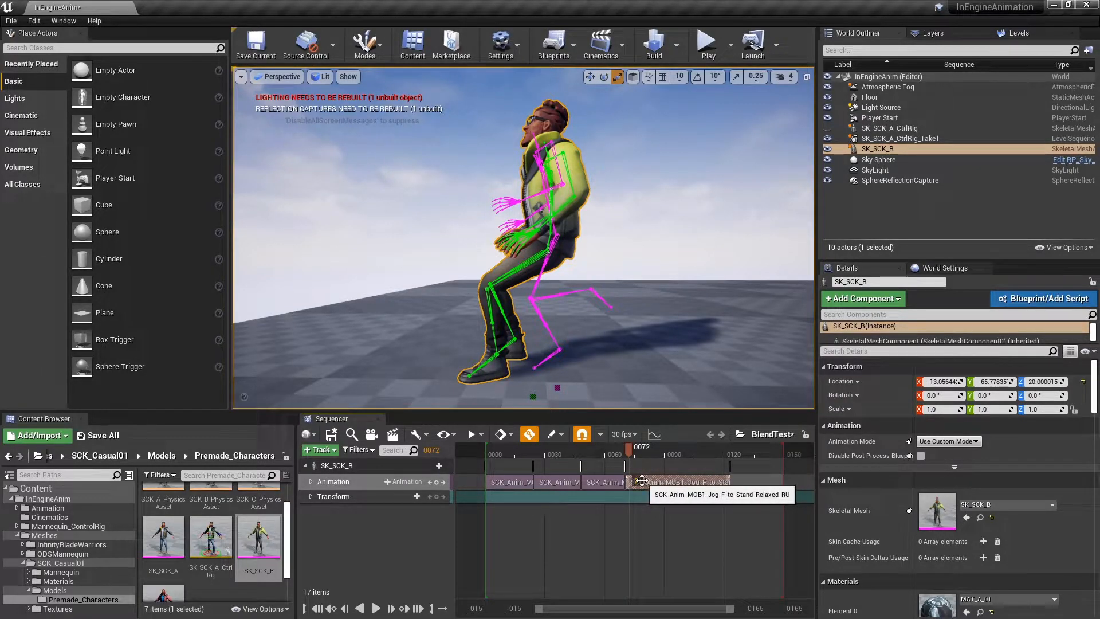
Move the jog-to-stand clip earlier to start at frame 60, so it overlaps the end of the third jog clip
{"action": "left_click_drag", "start_coordinate": [612, 451], "coordinate": [607, 453]}
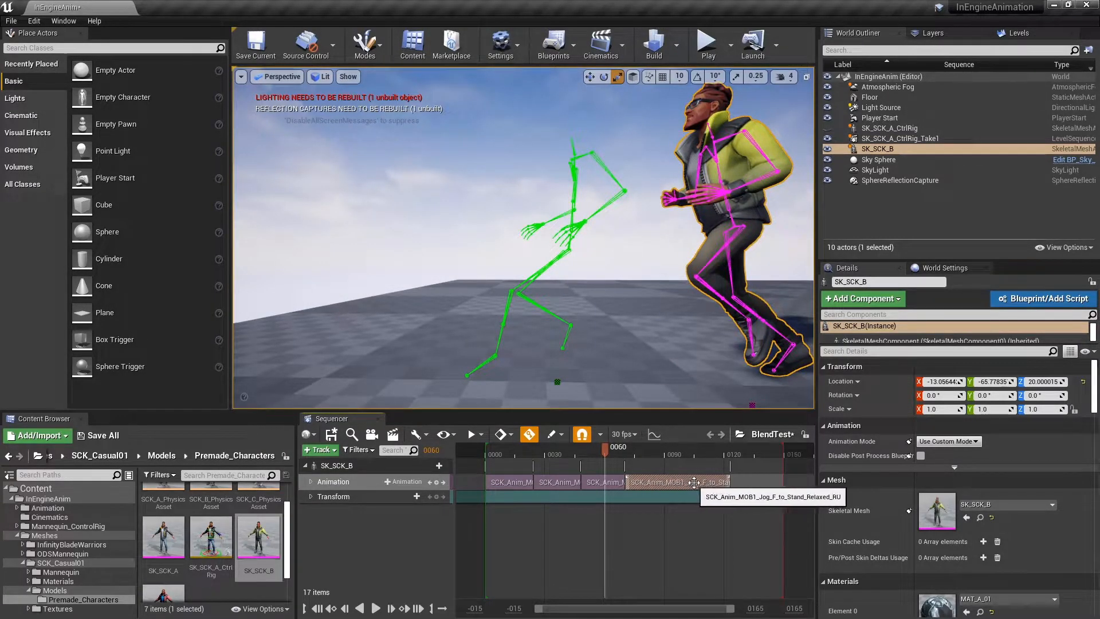
{"action": "left_click_drag", "start_coordinate": [695, 482], "coordinate": [680, 482]}
{"action": "left_click_drag", "start_coordinate": [733, 608], "coordinate": [690, 608]}
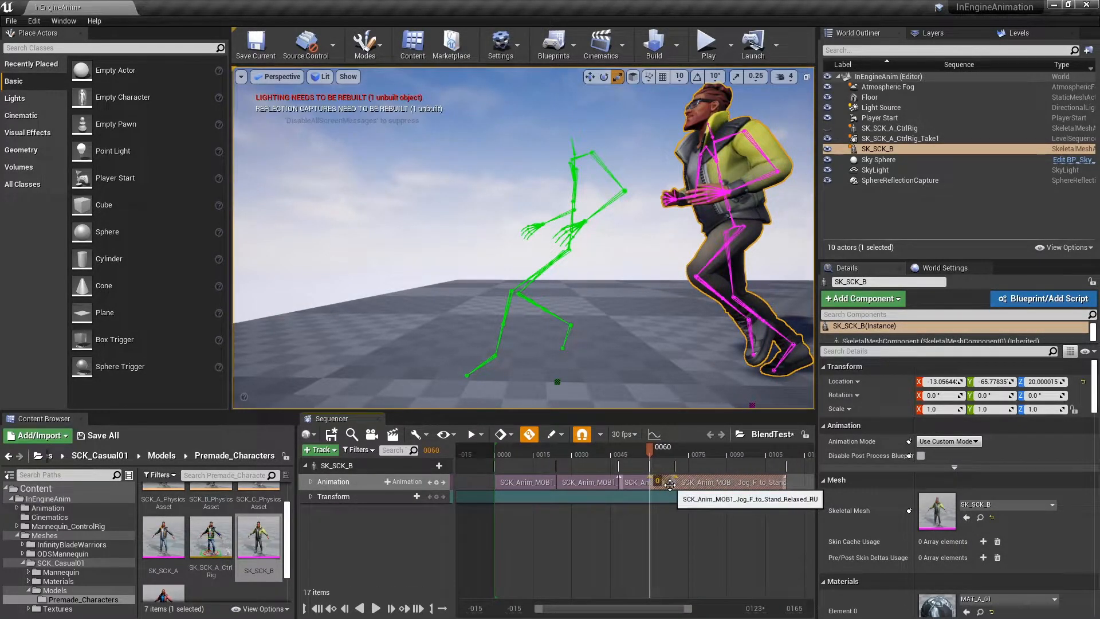
Play the overlapping section from the second jog clip to check how the jog blends into the stop
{"action": "left_click", "coordinate": [582, 451]}
{"action": "key", "text": "space"}
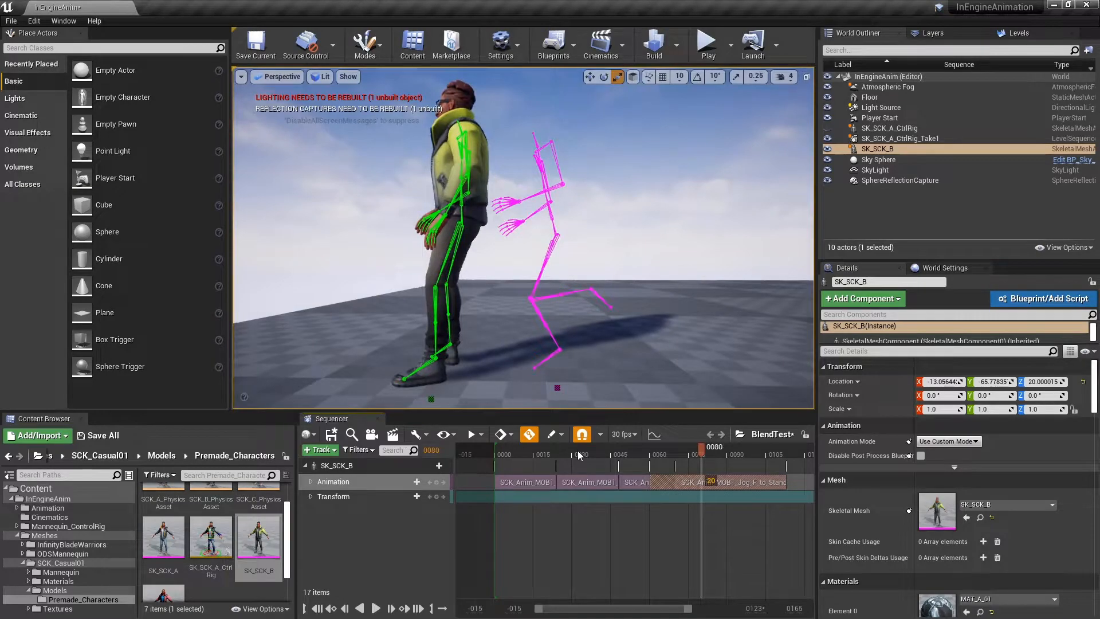
{"action": "key", "text": "space"}
{"action": "key", "text": "space"}
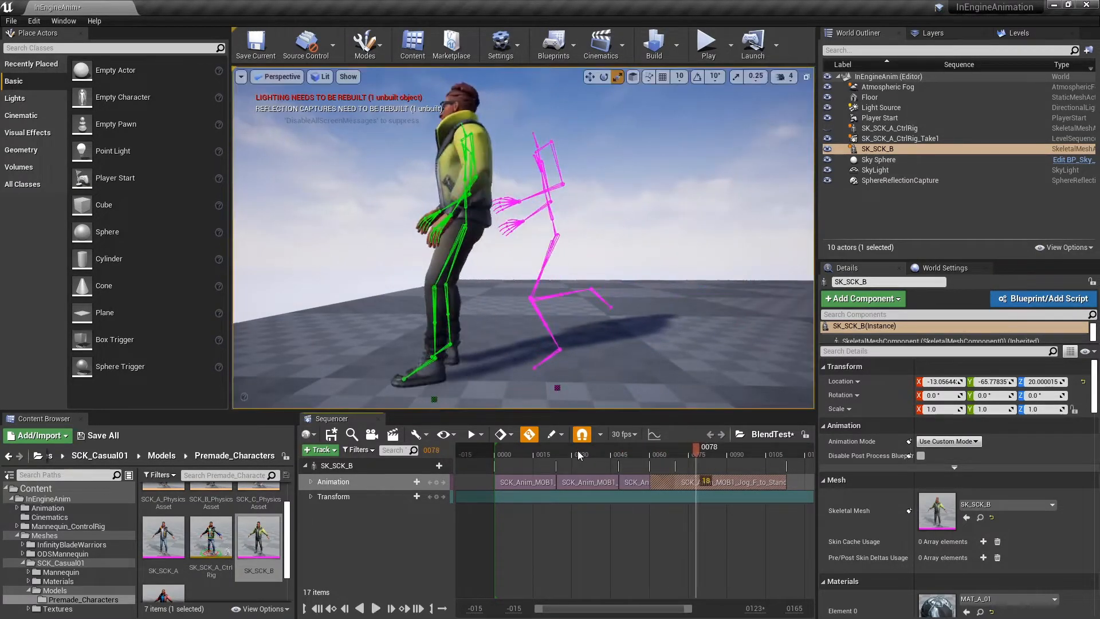
{"action": "left_click", "coordinate": [578, 455]}
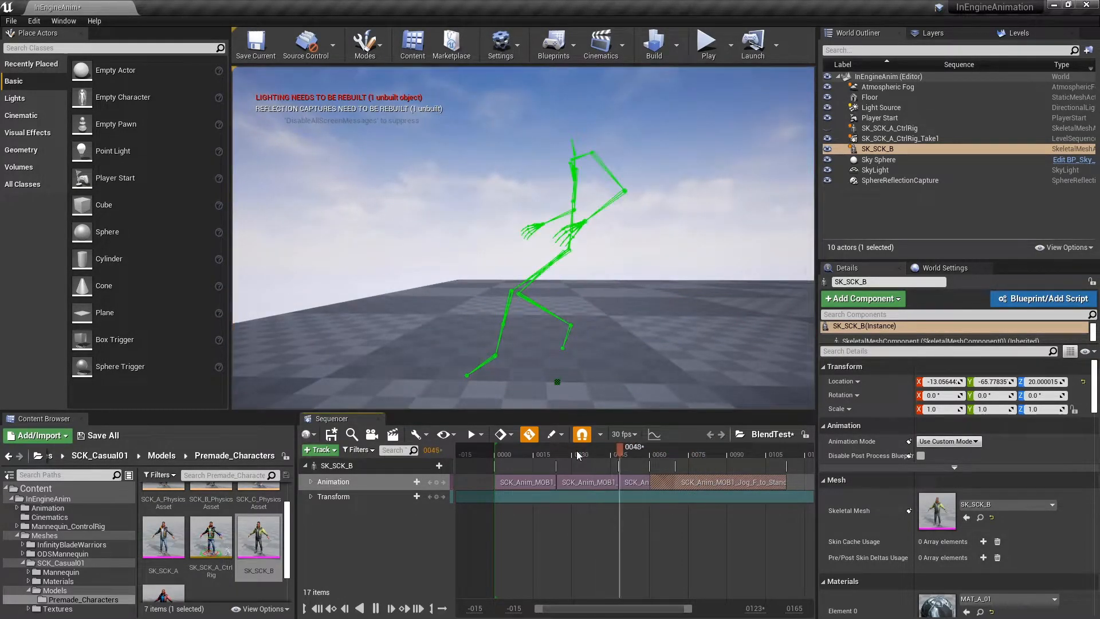
{"action": "key", "text": "space"}
Match the overlapping jog-to-stand clip to the previous clip by the root bone at frame 70
{"action": "left_click_drag", "start_coordinate": [602, 452], "coordinate": [677, 462]}
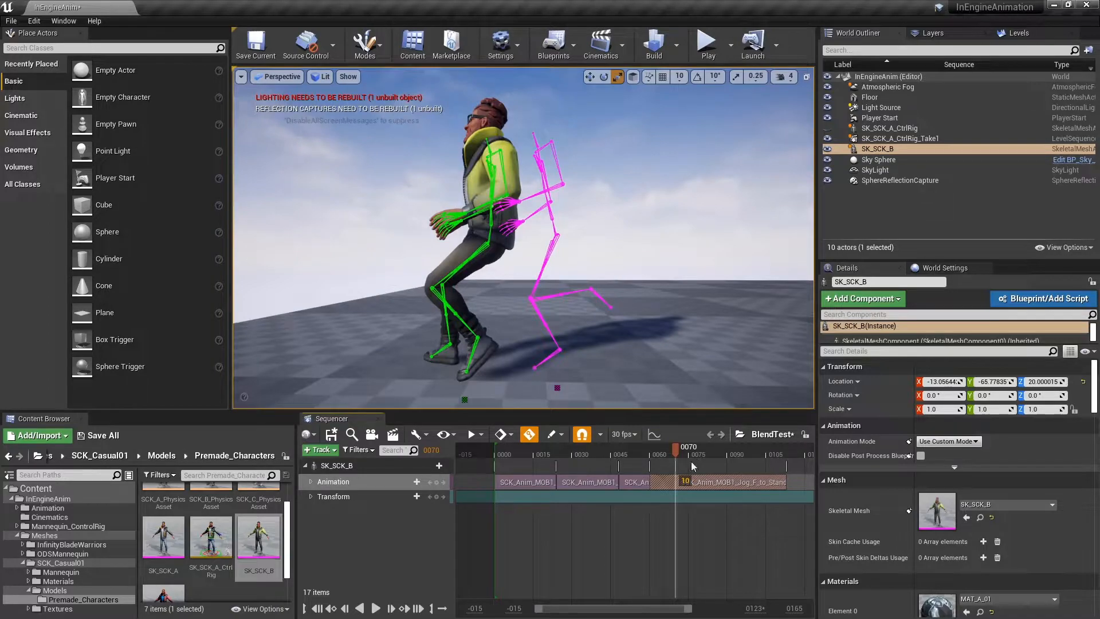
{"action": "right_click", "coordinate": [711, 482]}
{"action": "mouse_move", "coordinate": [803, 375]}
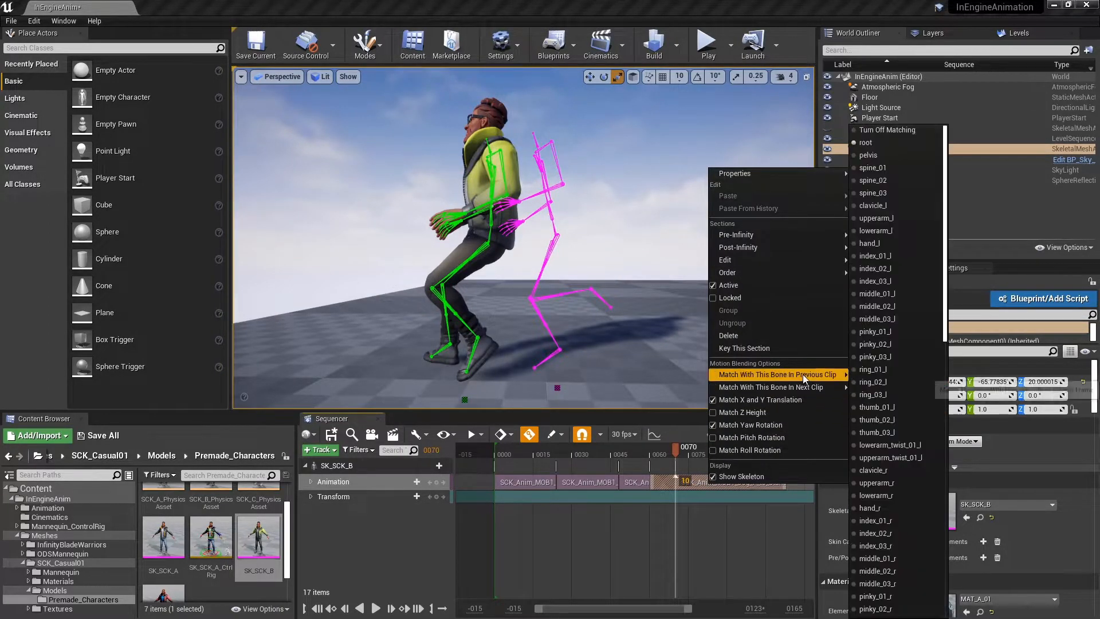
{"action": "left_click", "coordinate": [892, 144]}
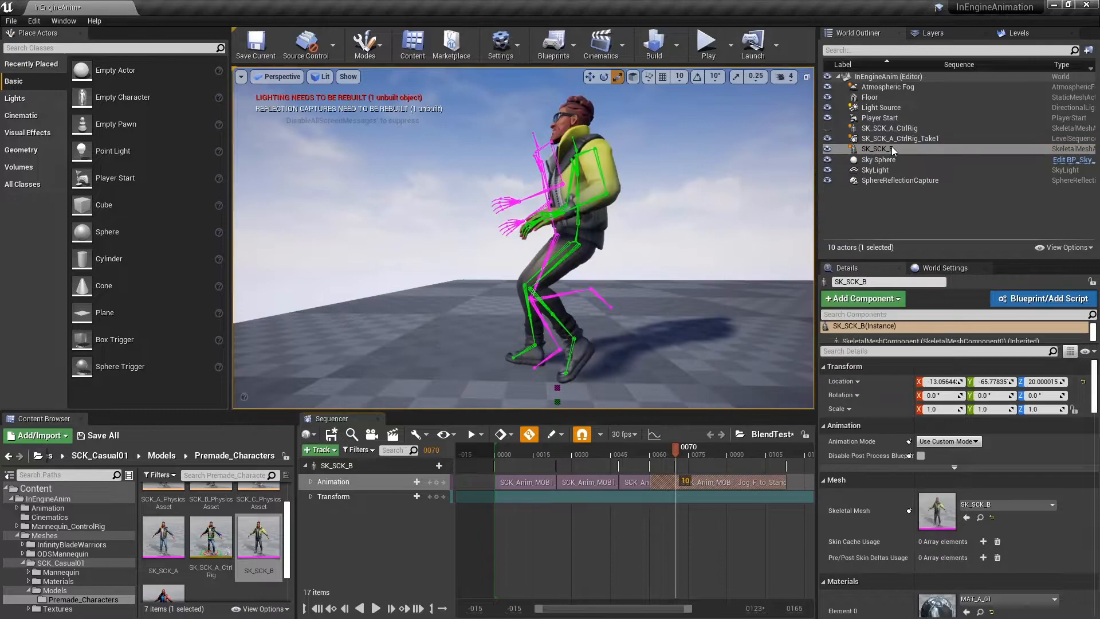
Play the sequence from the first jog clip, then replay it from frame 2 in a wider view to check the blend
{"action": "left_click", "coordinate": [533, 451]}
{"action": "key", "text": "space"}
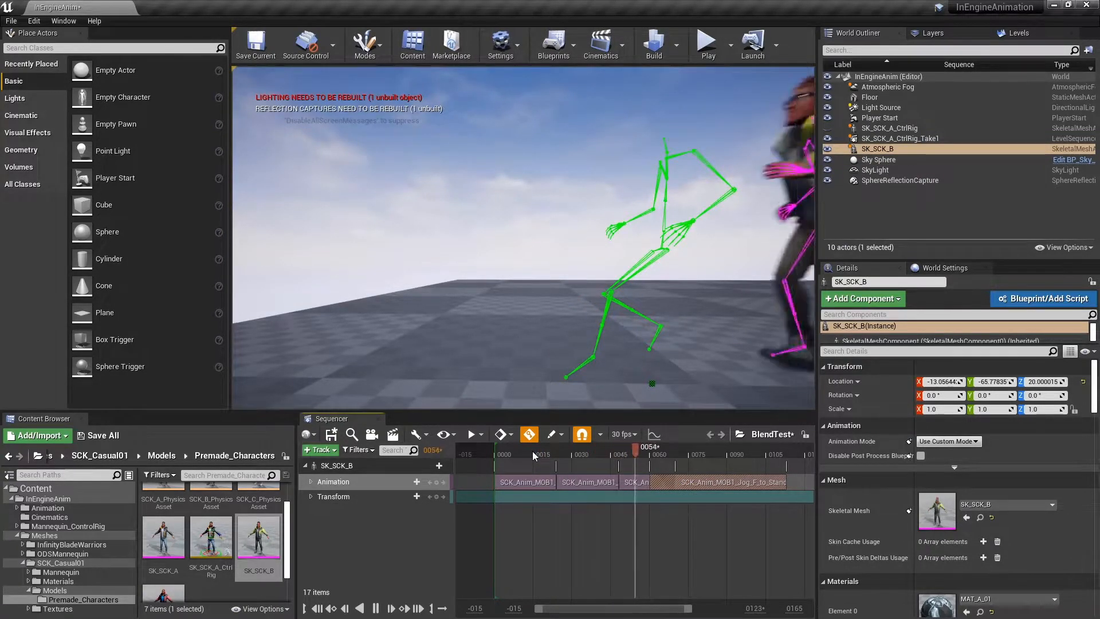
{"action": "key", "text": "space"}
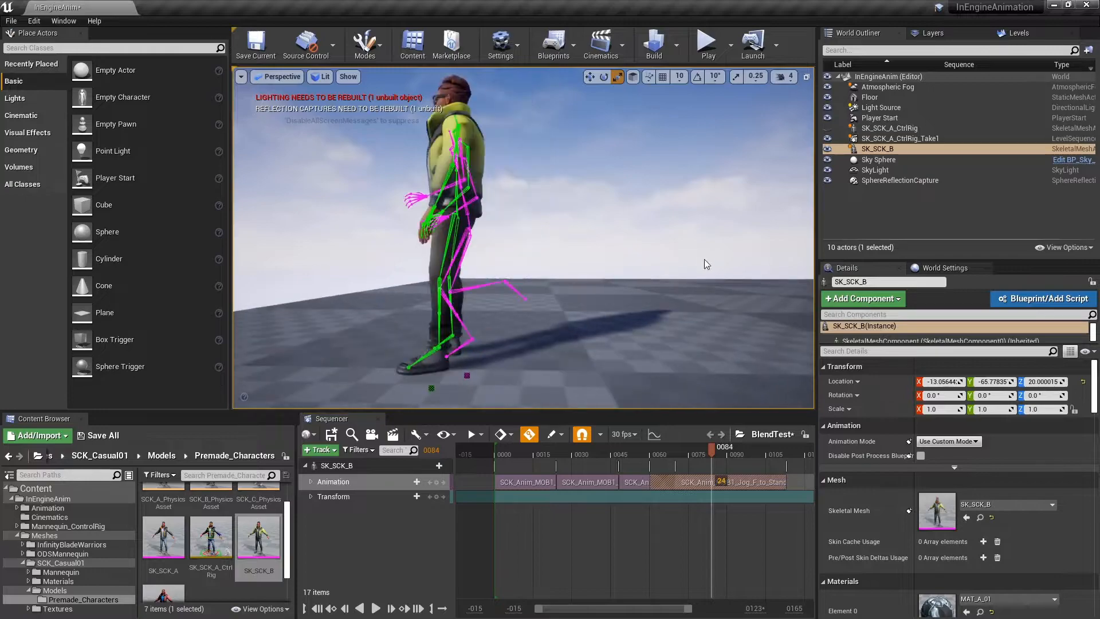
{"action": "scroll", "coordinate": [701, 259], "scroll_direction": "down", "scroll_amount": 5}
{"action": "right_click_drag", "start_coordinate": [701, 259], "coordinate": [668, 264]}
{"action": "left_click_drag", "start_coordinate": [606, 455], "coordinate": [502, 454]}
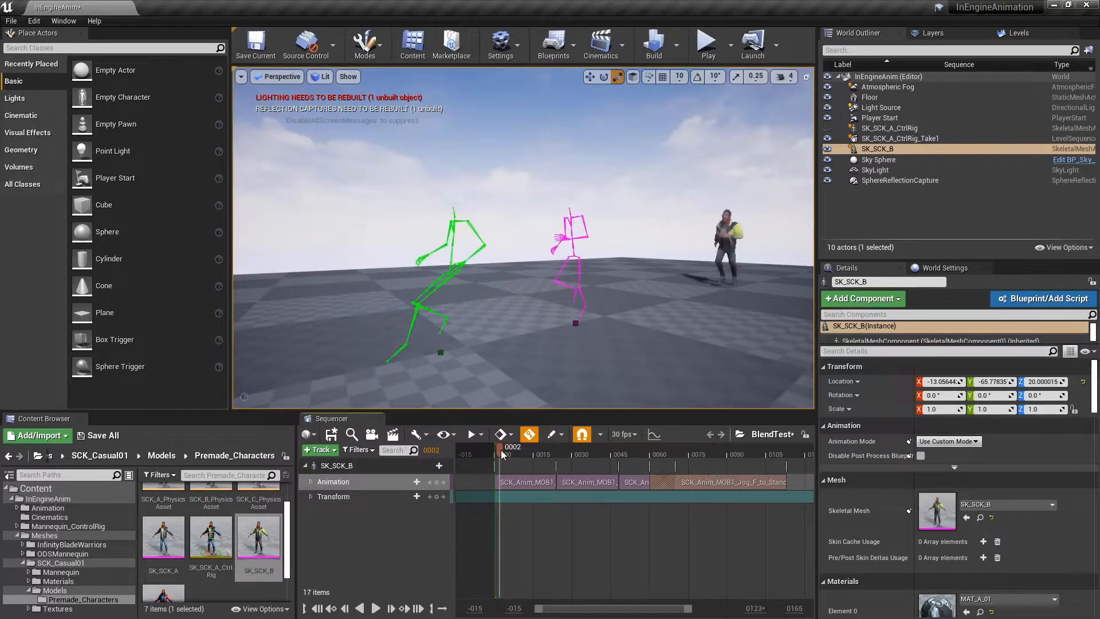
{"action": "key", "text": "space"}
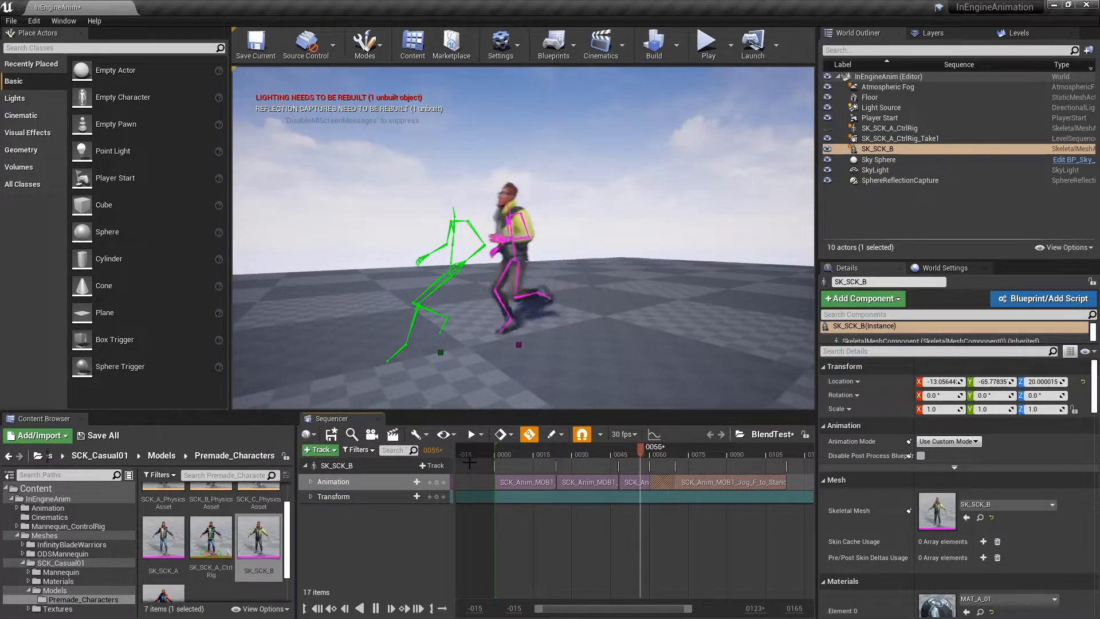
Stop playback and turn off the skeleton display for the third jog clip and the jog-to-stand clip
{"action": "key", "text": "space"}
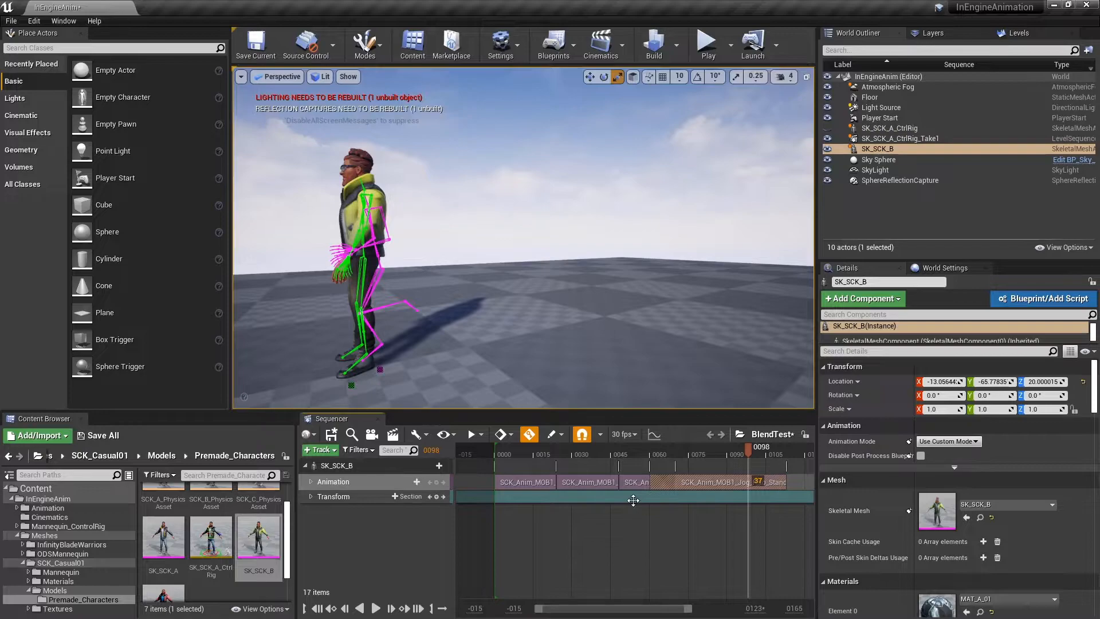
{"action": "right_click", "coordinate": [655, 486]}
{"action": "left_click", "coordinate": [668, 473]}
{"action": "left_click_drag", "start_coordinate": [596, 449], "coordinate": [690, 457]}
{"action": "right_click", "coordinate": [752, 484]}
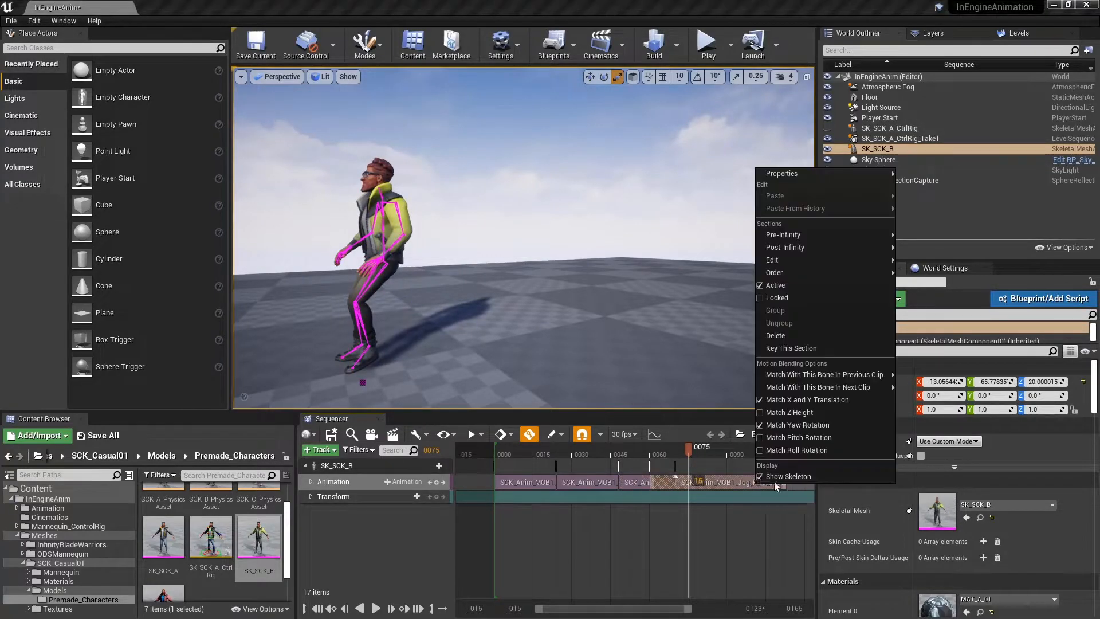
{"action": "left_click", "coordinate": [779, 476]}
Play the sequence from the first jog clip without skeletons, and scrub through the transition into the stop
{"action": "left_click", "coordinate": [524, 448]}
{"action": "key", "text": "space"}
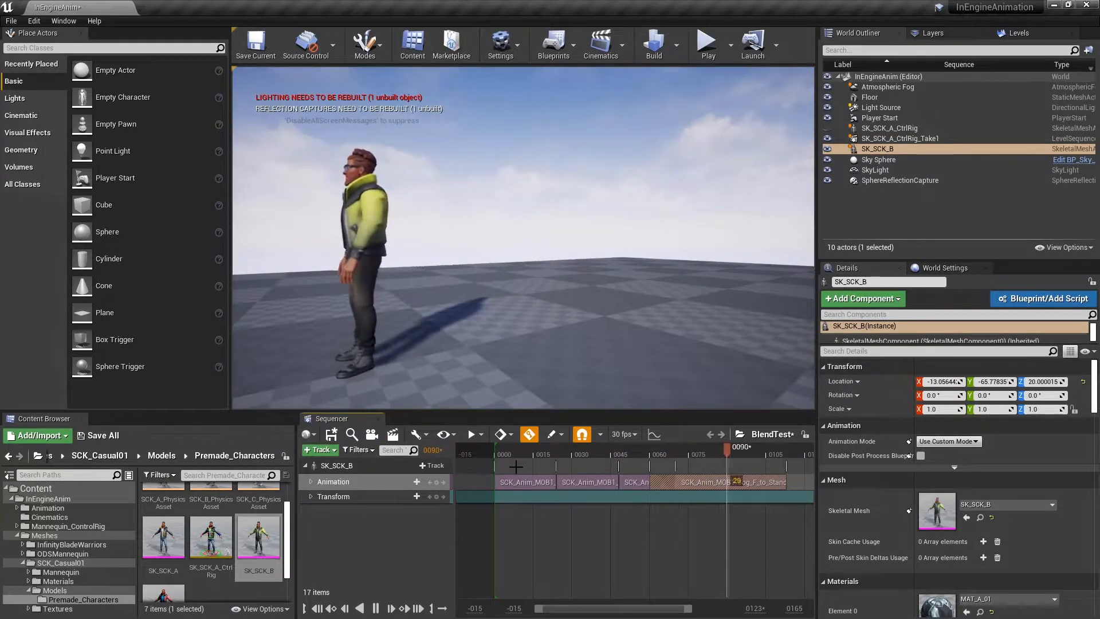
{"action": "key", "text": "space"}
{"action": "left_click_drag", "start_coordinate": [630, 452], "coordinate": [738, 473]}
Add the SCK_Anim_Convo_01_Low_Key_Loop clip to SK_SCK_B's animation track at frame 113, directly after the jog-to-stand clip
{"action": "left_click_drag", "start_coordinate": [688, 609], "coordinate": [735, 610]}
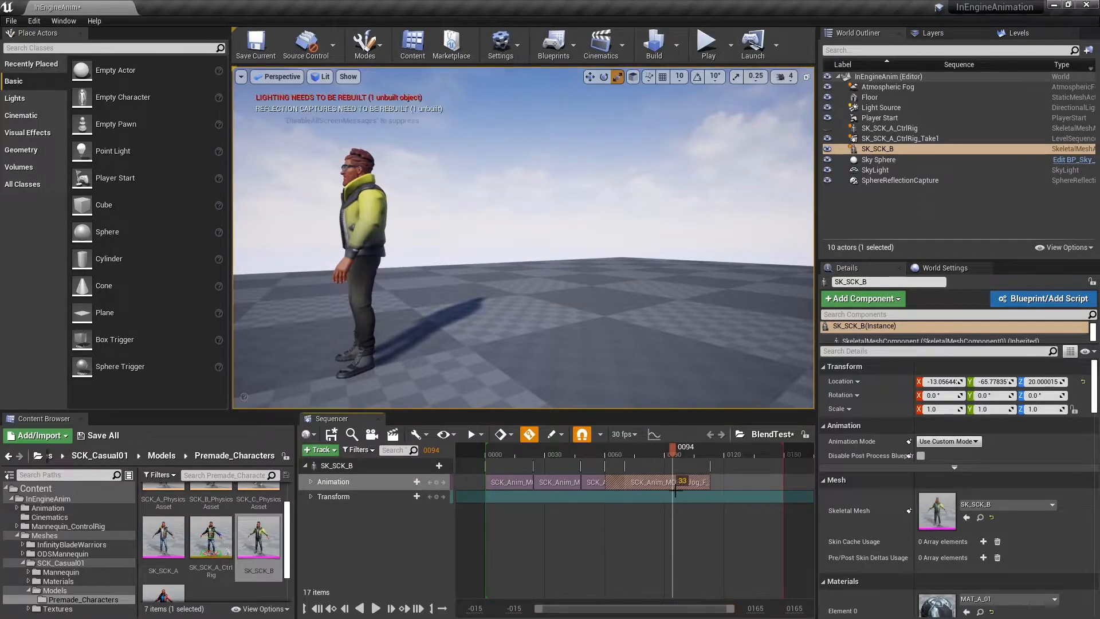
{"action": "left_click_drag", "start_coordinate": [673, 453], "coordinate": [712, 486]}
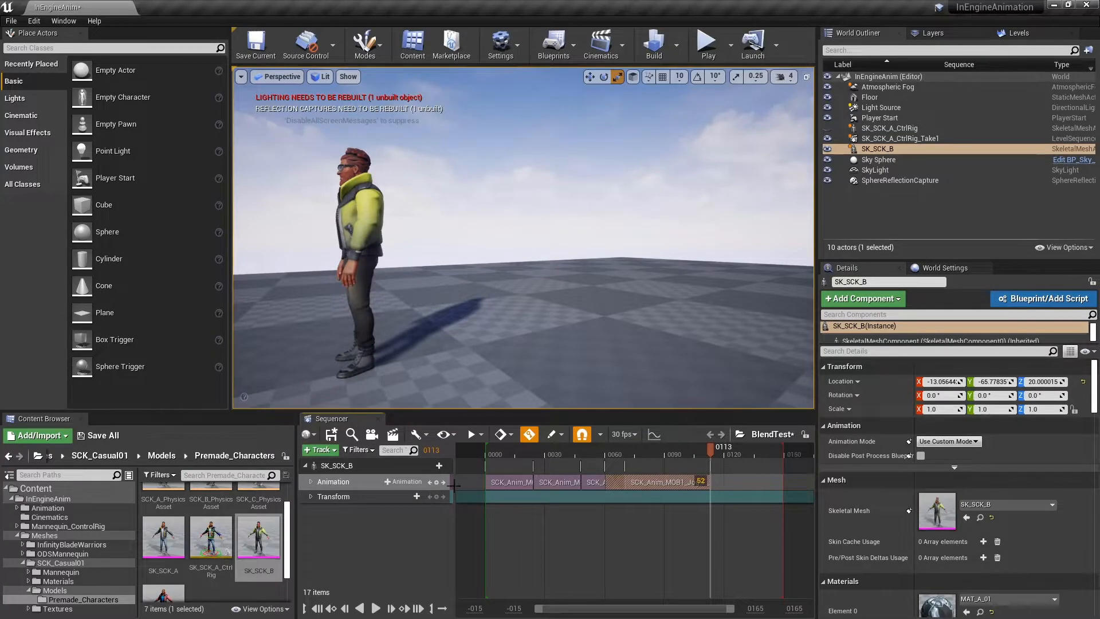
{"action": "left_click", "coordinate": [404, 483]}
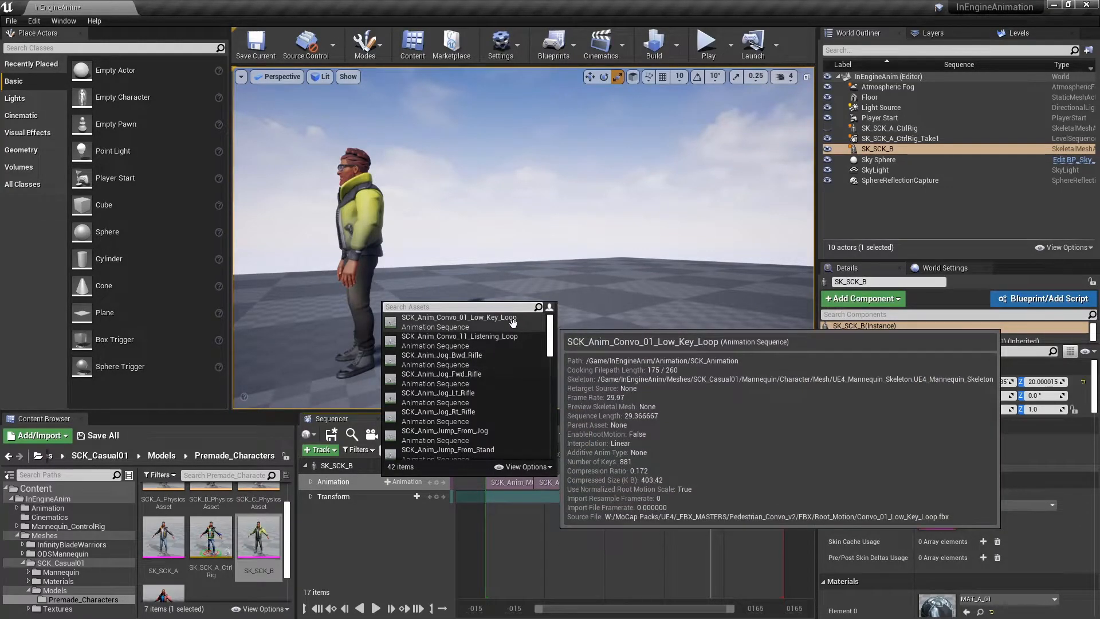
{"action": "left_click", "coordinate": [513, 322]}
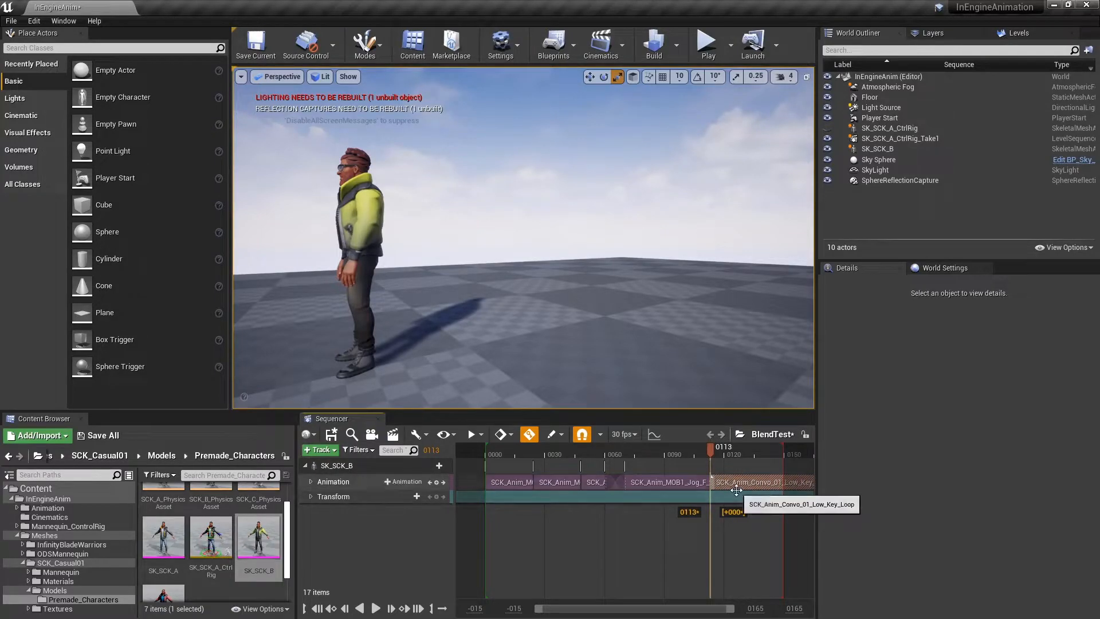
Extend the timeline's view range to frame 1000 and set the sequence's playback end at frame 980
{"action": "left_click_drag", "start_coordinate": [705, 448], "coordinate": [792, 465]}
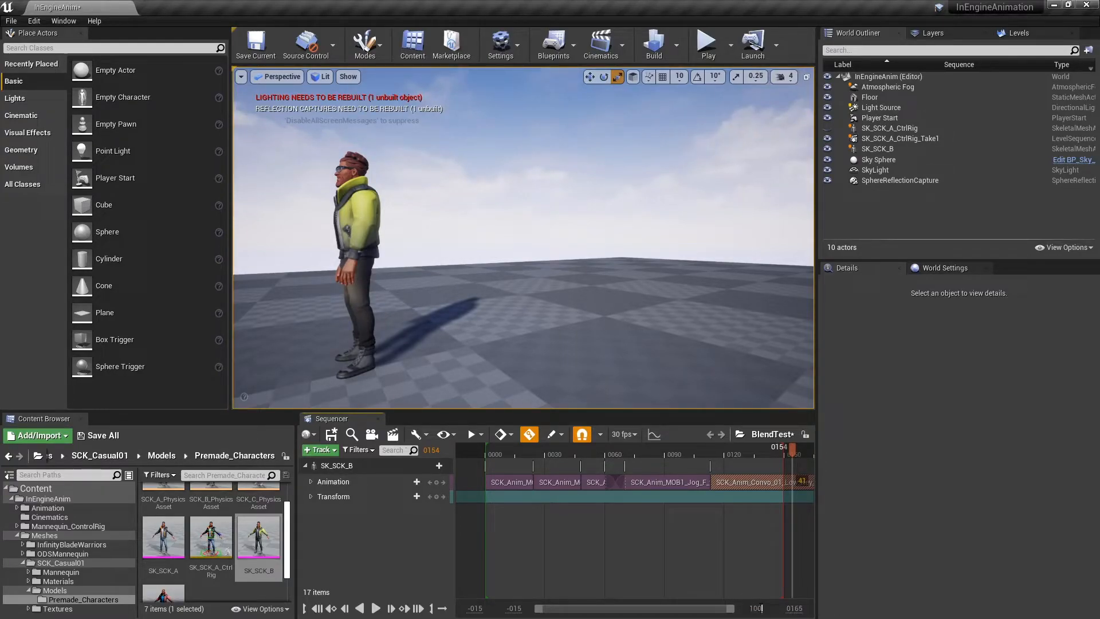
{"action": "type", "text": "0"}
{"action": "key", "text": "Return"}
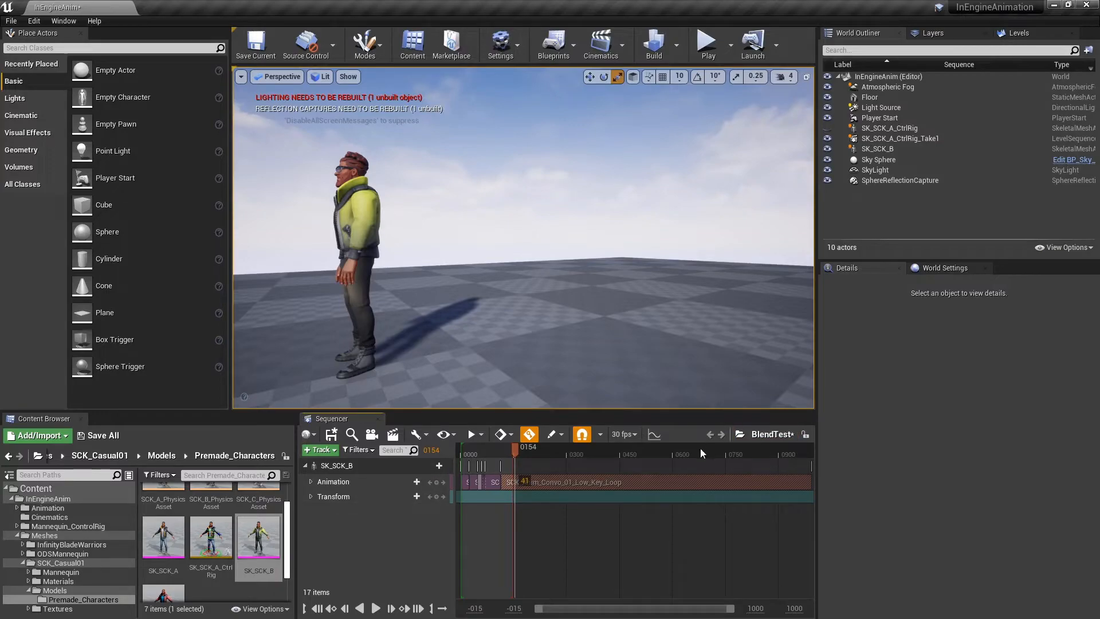
{"action": "left_click_drag", "start_coordinate": [692, 450], "coordinate": [808, 458]}
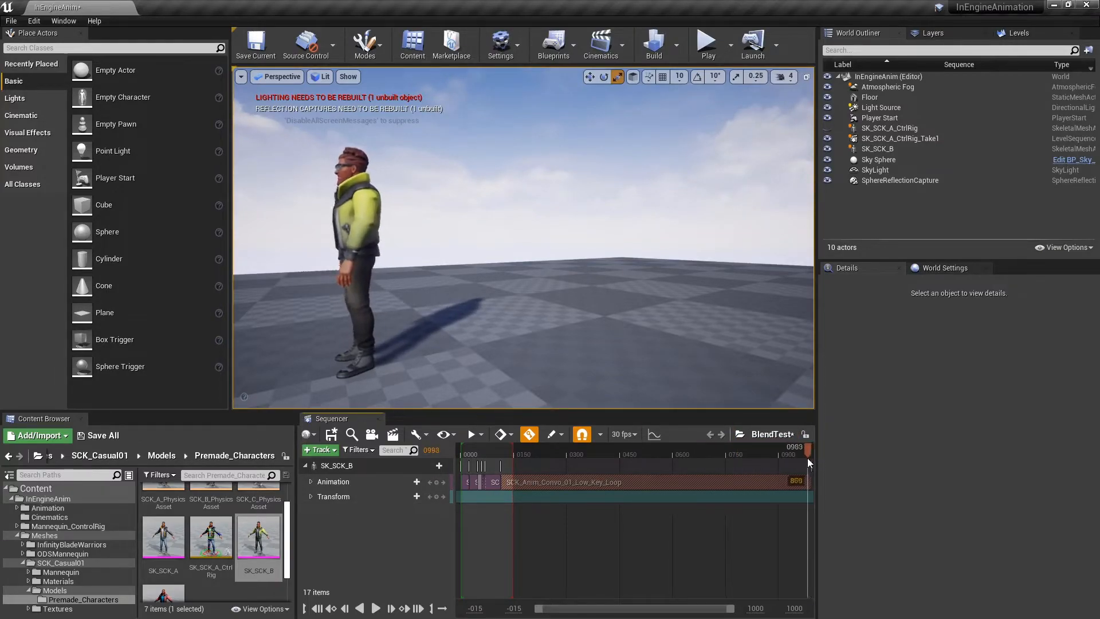
{"action": "key", "text": "bracketright"}
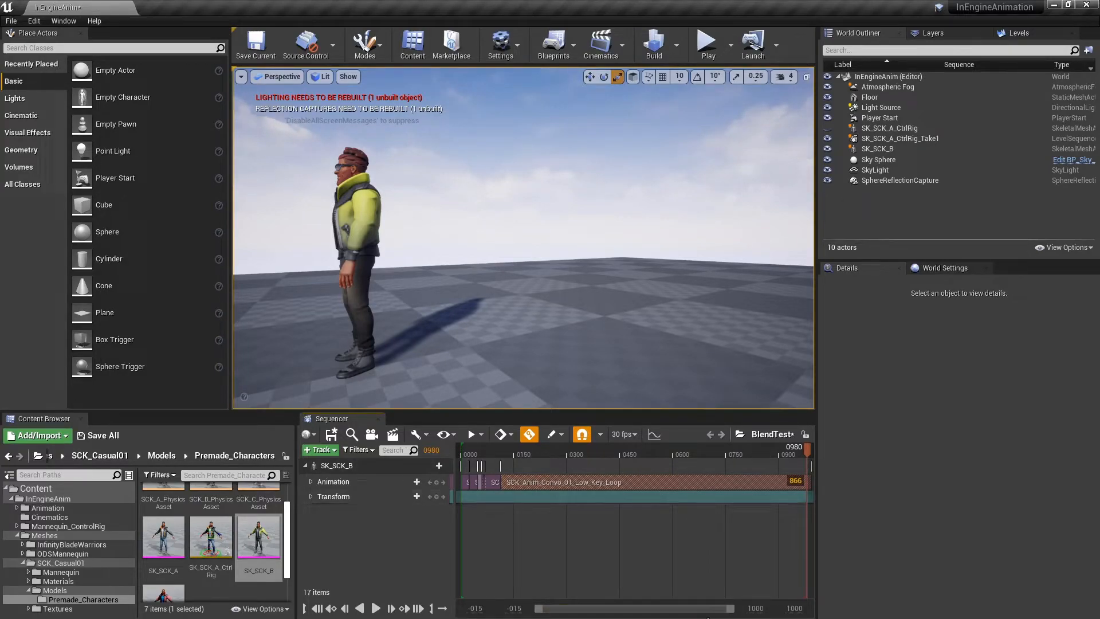
Trim the start of the conversation clip at frame 146, and move the trimmed clip back to start at frame 113
{"action": "left_click_drag", "start_coordinate": [728, 612], "coordinate": [723, 612]}
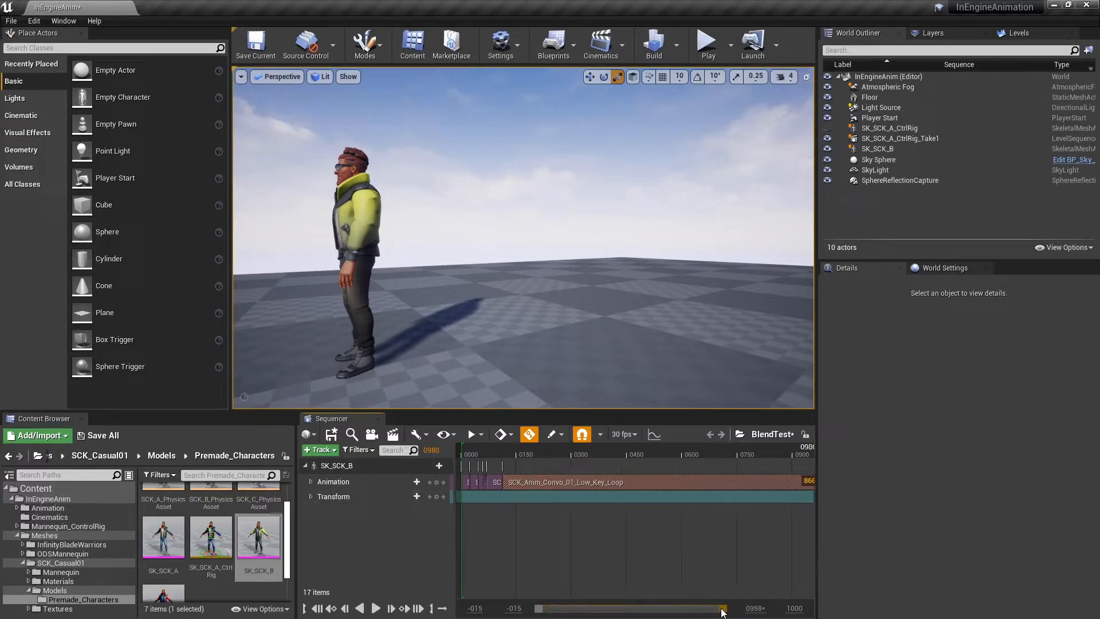
{"action": "left_click", "coordinate": [500, 450]}
{"action": "left_click_drag", "start_coordinate": [708, 608], "coordinate": [604, 608]}
{"action": "left_click_drag", "start_coordinate": [586, 453], "coordinate": [646, 470]}
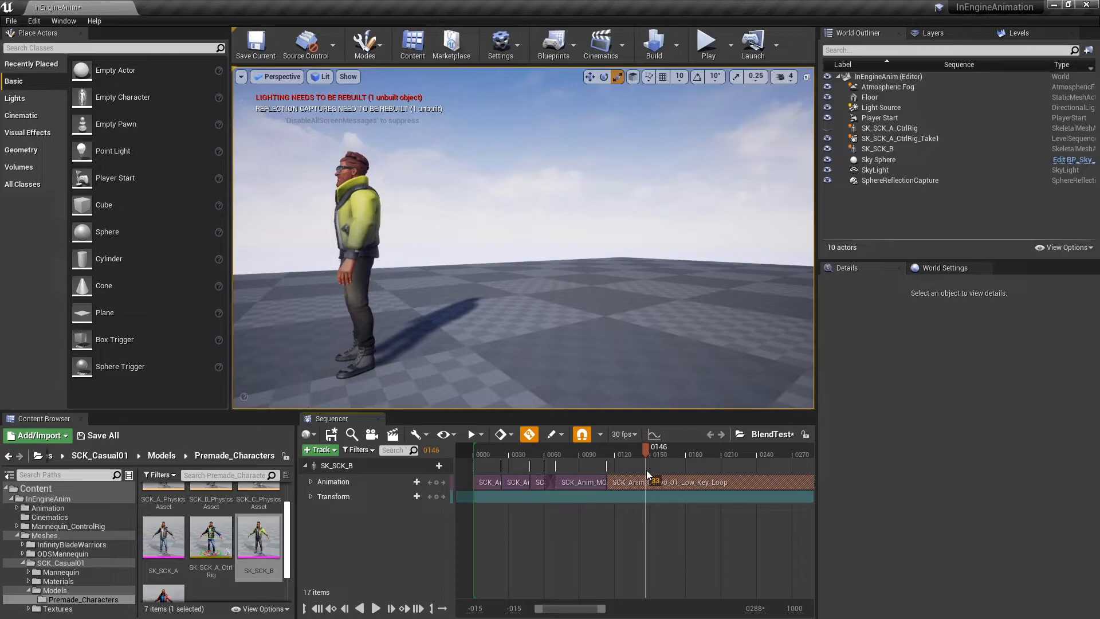
{"action": "right_click", "coordinate": [681, 480]}
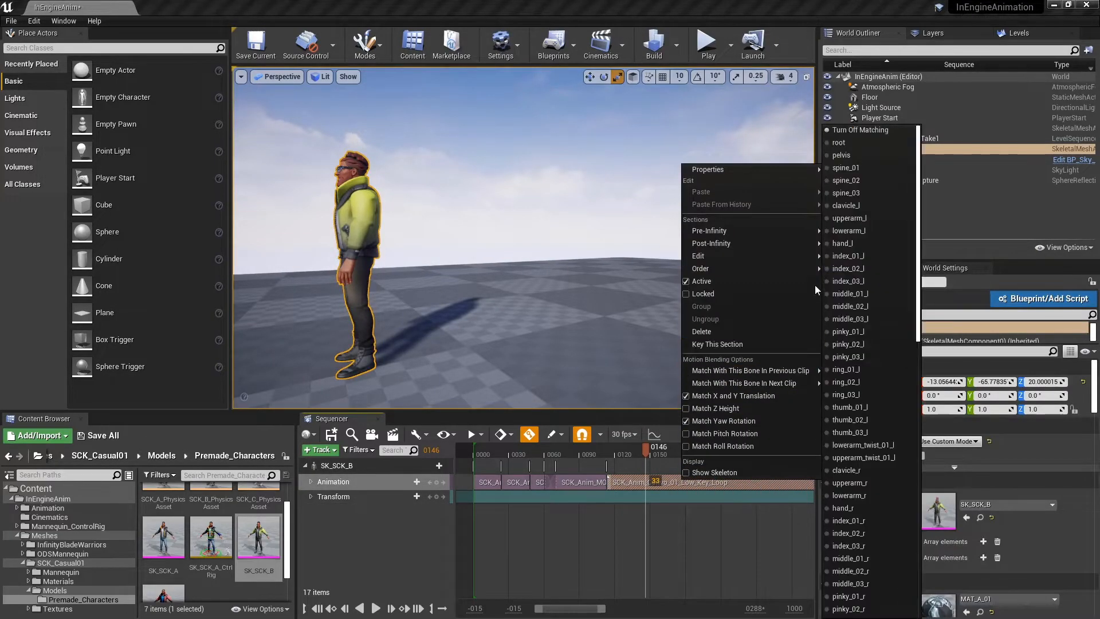
{"action": "left_click", "coordinate": [846, 266]}
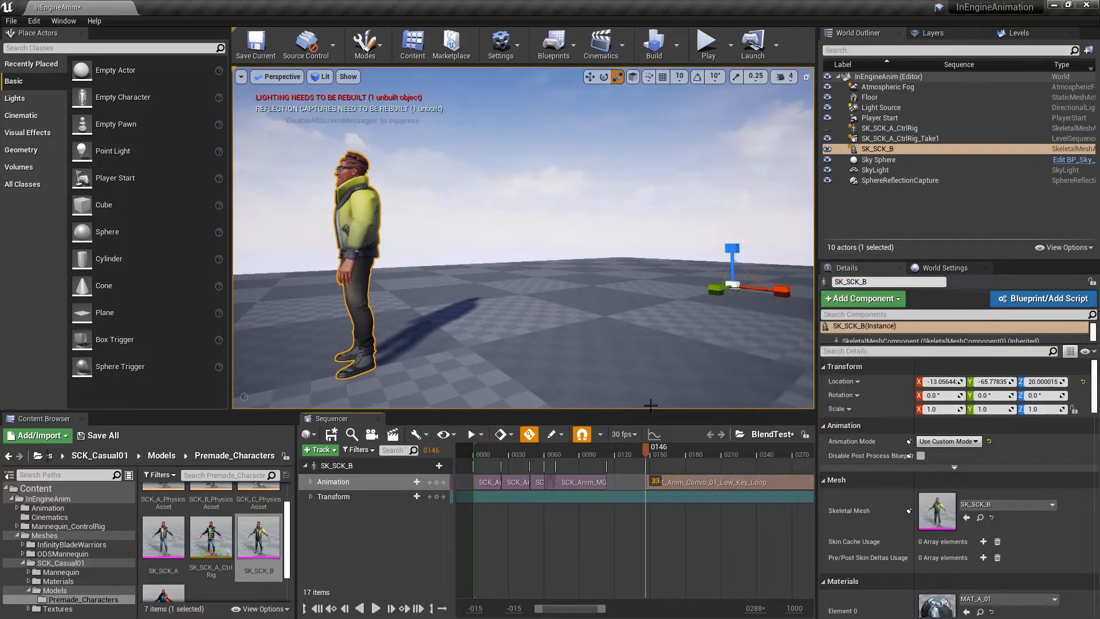
{"action": "left_click_drag", "start_coordinate": [669, 481], "coordinate": [630, 482]}
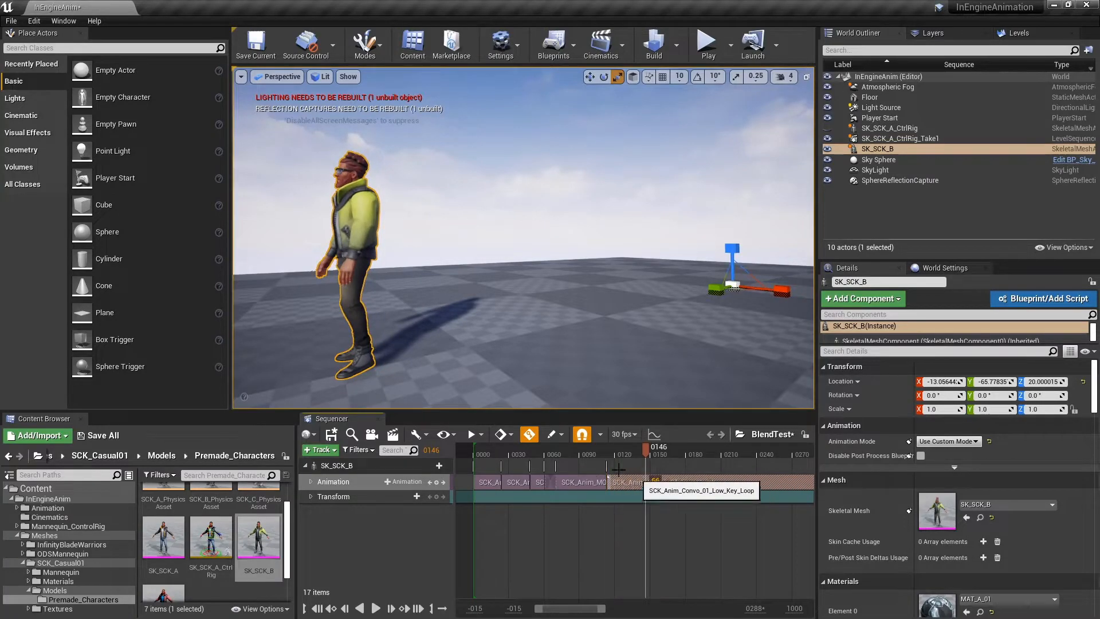
Play the sequence from frame 65 in a closer front view to check the transition from stopping to talking
{"action": "left_click", "coordinate": [551, 453]}
{"action": "left_click_drag", "start_coordinate": [437, 294], "coordinate": [524, 304], "text": "alt"}
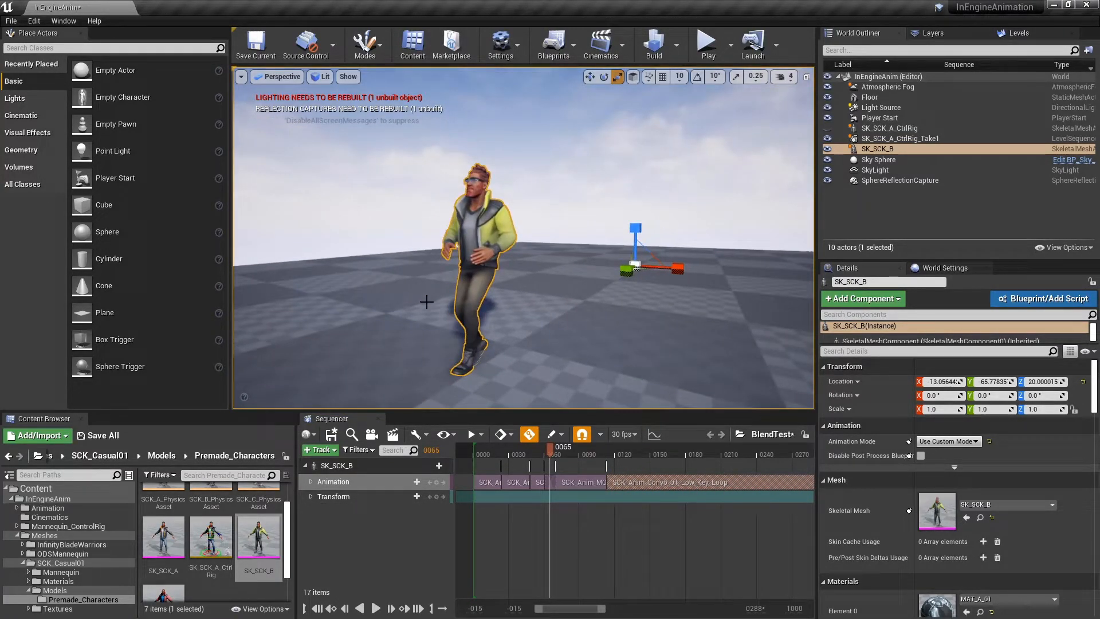
{"action": "key", "text": "w"}
{"action": "key", "text": "space"}
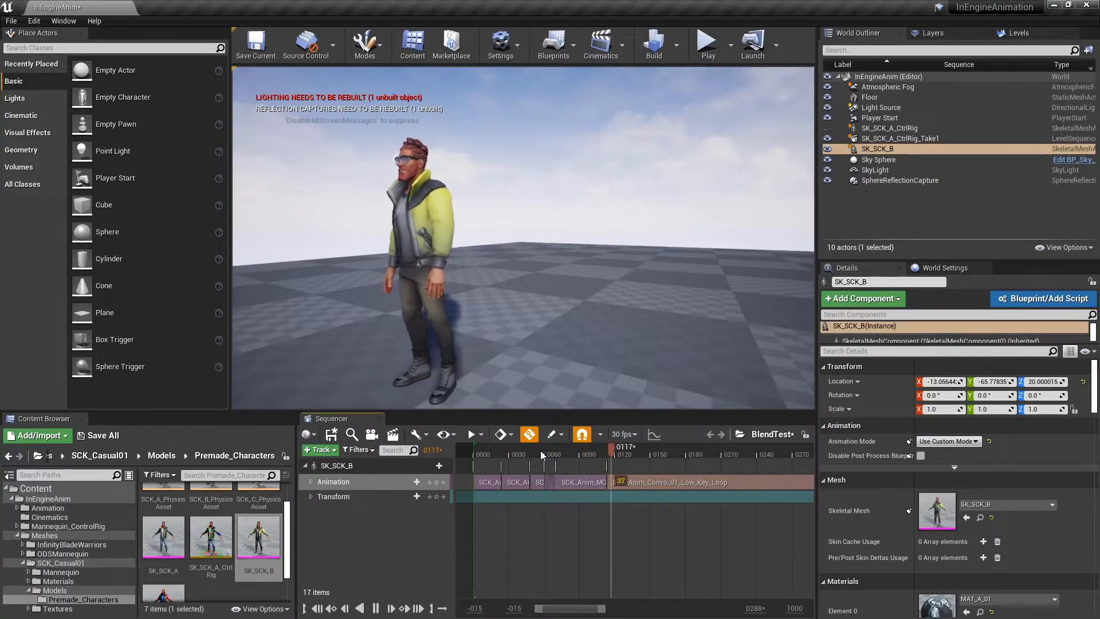
{"action": "key", "text": "space"}
Move the conversation clip to start at frame 90, overlapping the jog-to-stand clip, and play from the second jog clip
{"action": "mouse_move", "coordinate": [589, 456]}
{"action": "left_mouse_down"}
{"action": "mouse_move", "coordinate": [624, 469]}
{"action": "mouse_move", "coordinate": [581, 472]}
{"action": "left_mouse_up"}
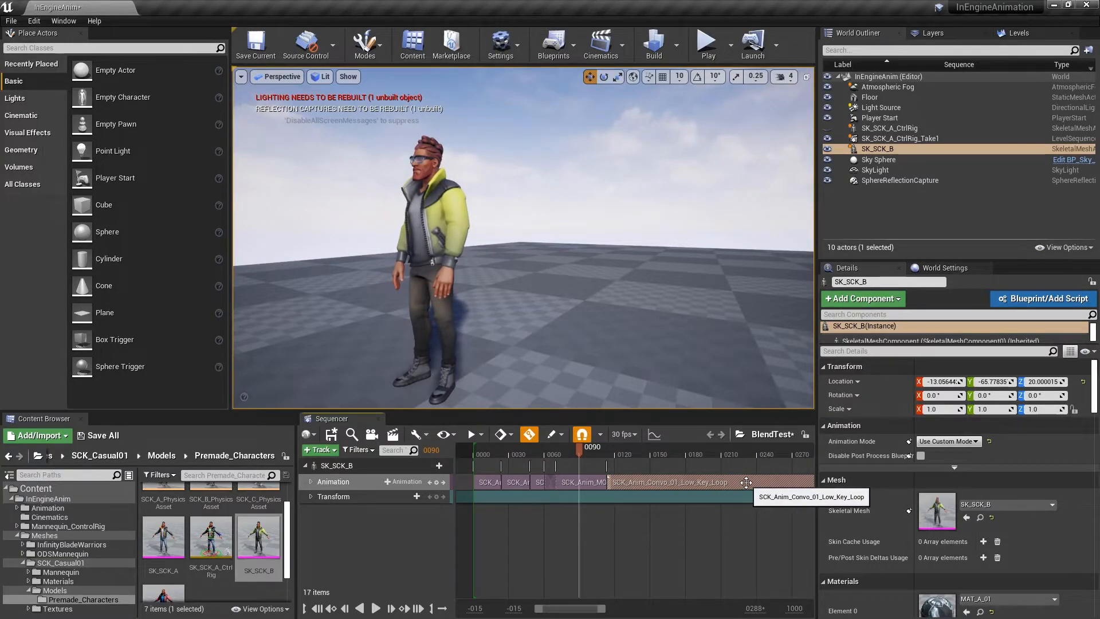
{"action": "left_click_drag", "start_coordinate": [731, 484], "coordinate": [718, 481]}
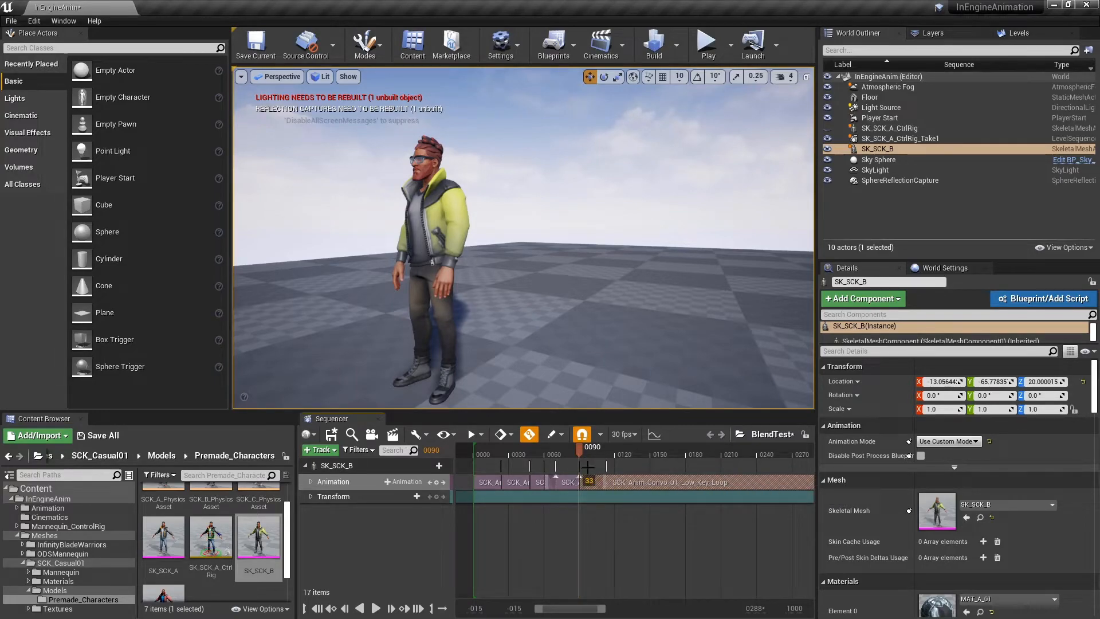
{"action": "left_click", "coordinate": [517, 452]}
{"action": "key", "text": "space"}
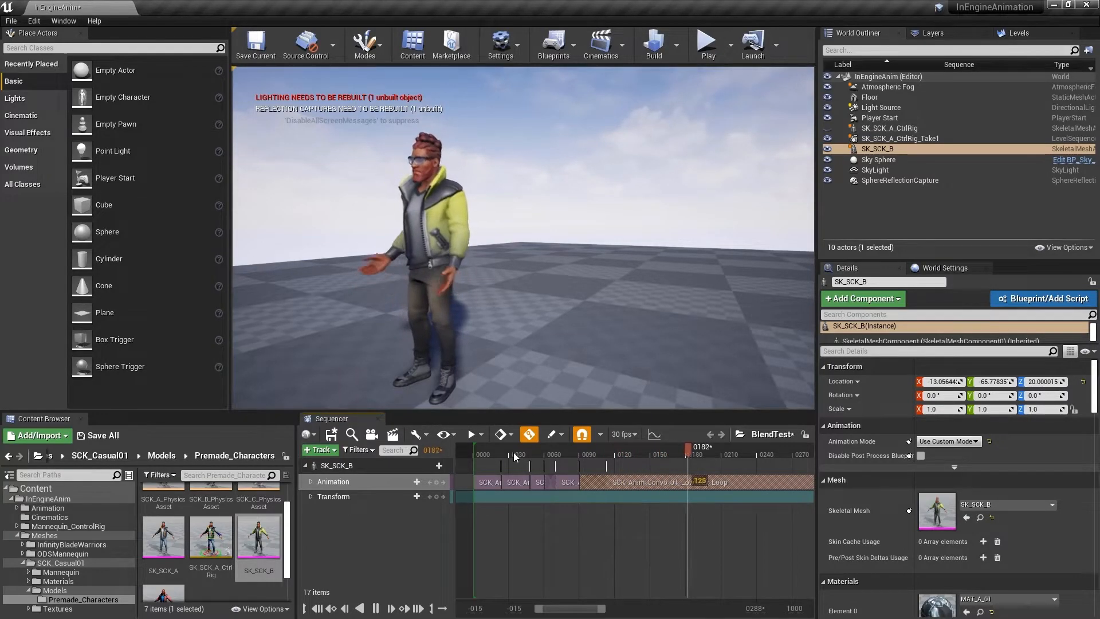
{"action": "key", "text": "space"}
Start baking SK_SCK_B to an animation sequence, choosing the Animation/SCK_Animation folder as its destination
{"action": "left_click_drag", "start_coordinate": [605, 609], "coordinate": [700, 614]}
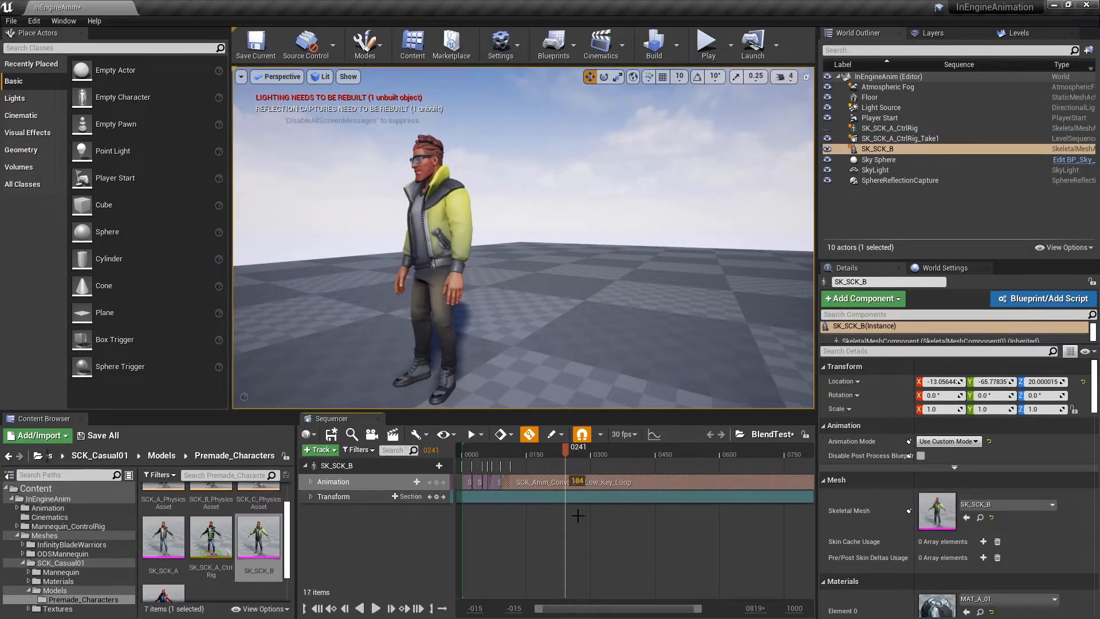
{"action": "left_click_drag", "start_coordinate": [698, 610], "coordinate": [614, 609]}
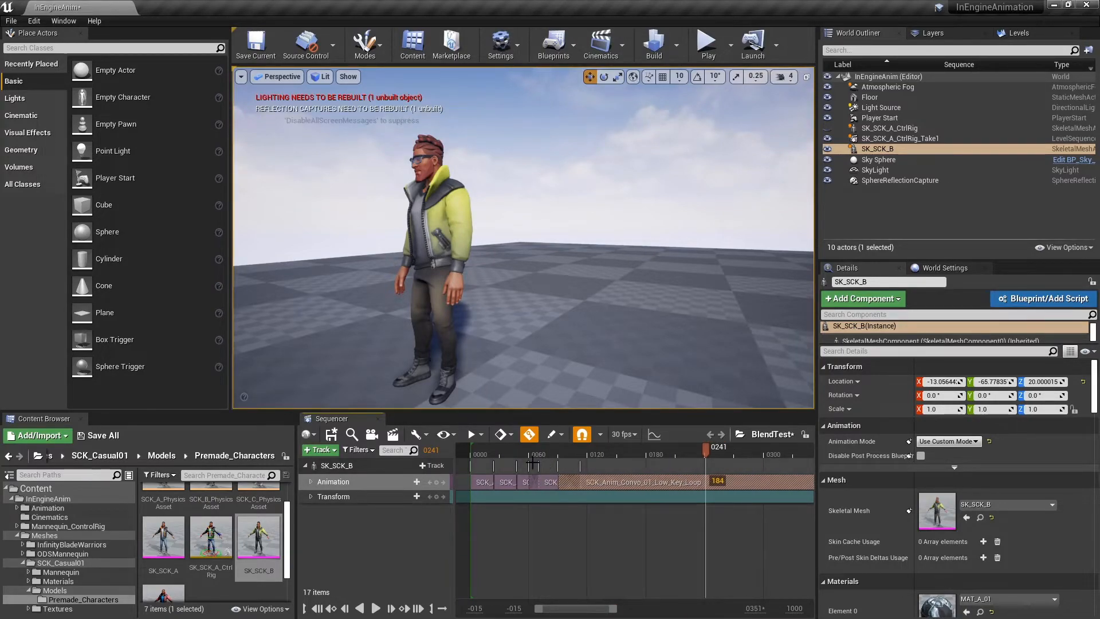
{"action": "left_click", "coordinate": [348, 468]}
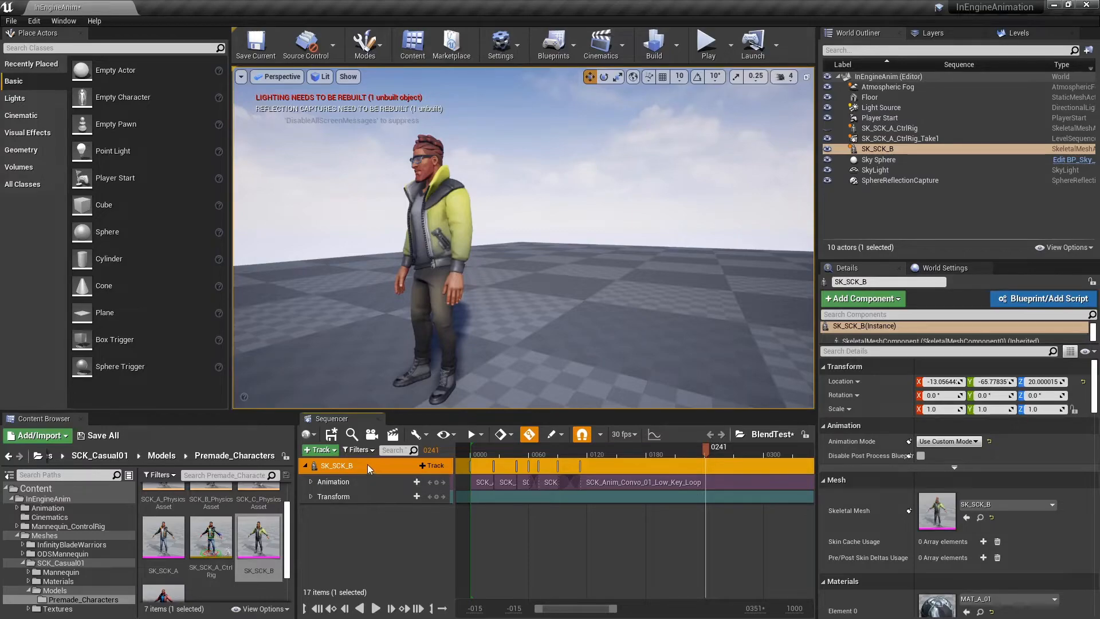
{"action": "right_click", "coordinate": [365, 465]}
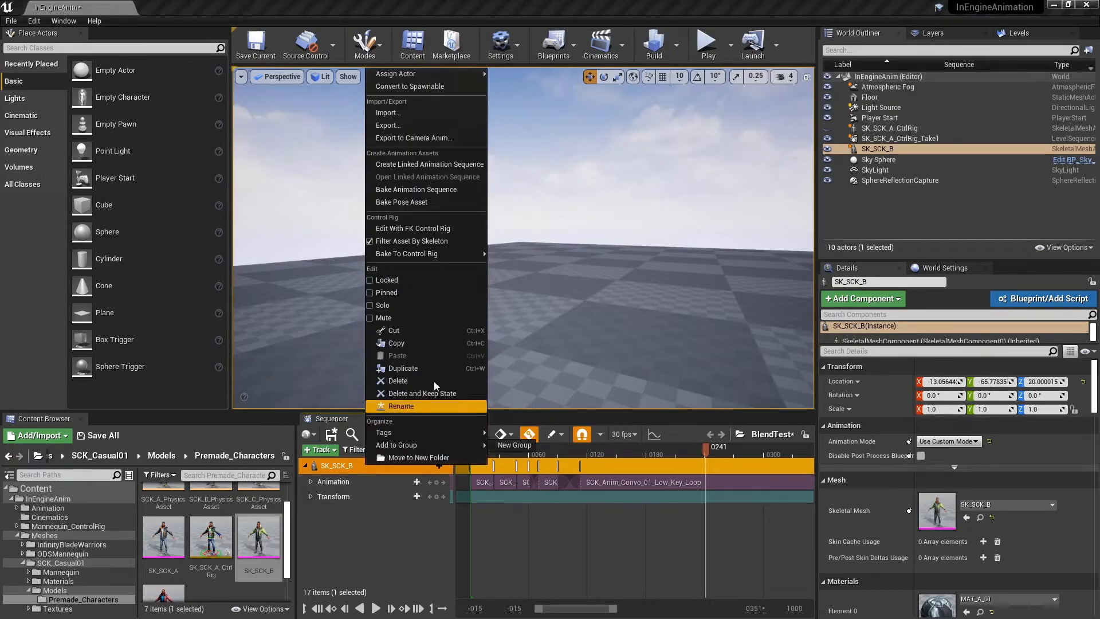
{"action": "left_click", "coordinate": [419, 189]}
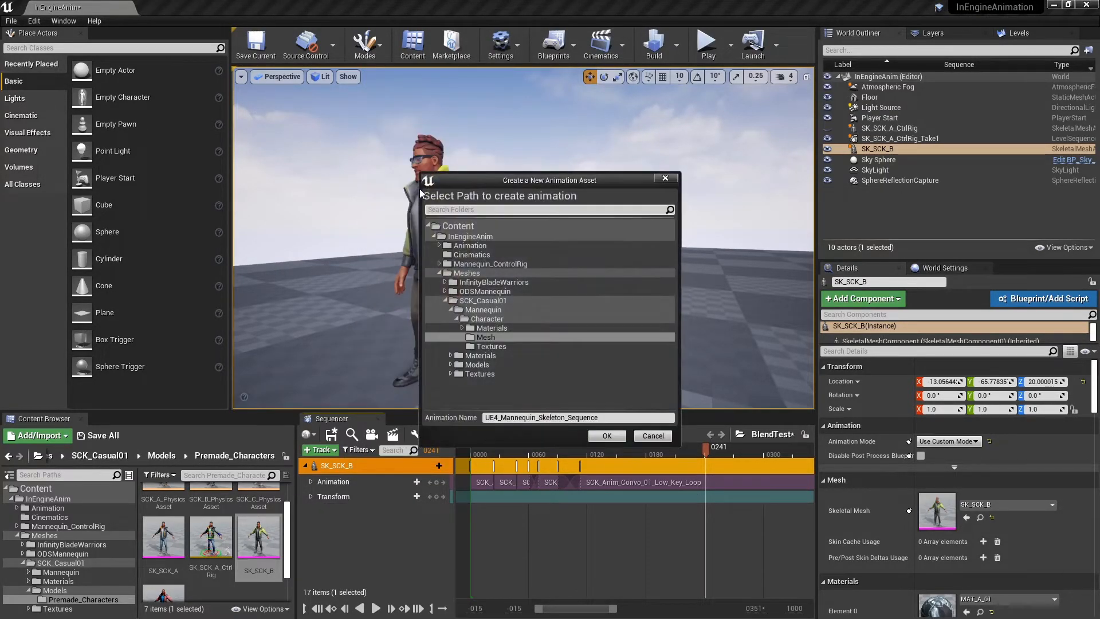
{"action": "left_click", "coordinate": [438, 245]}
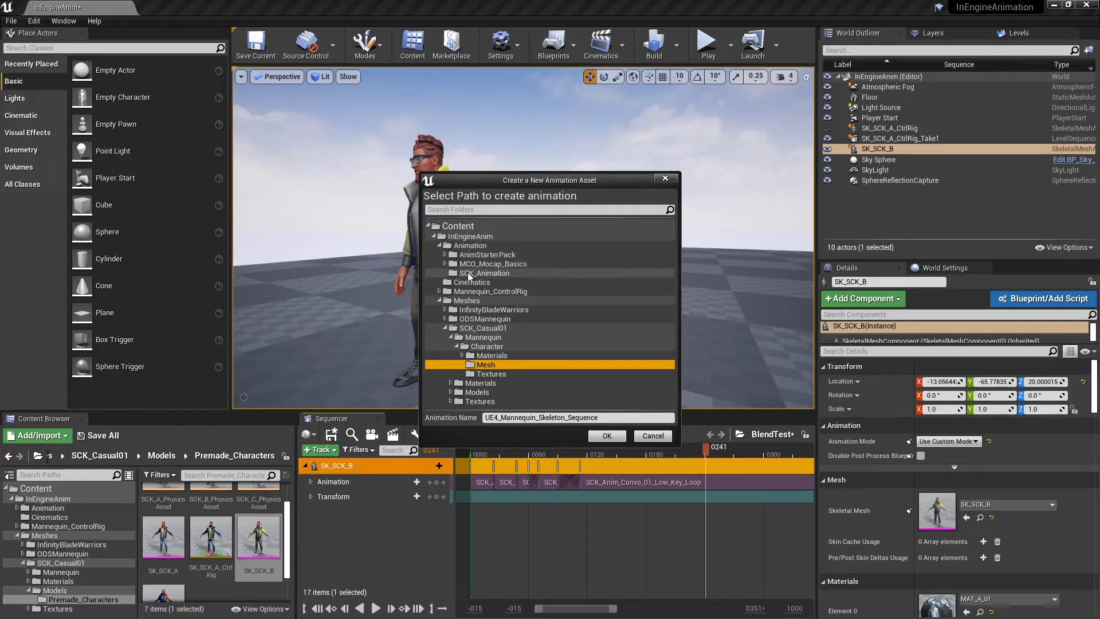
{"action": "left_click", "coordinate": [490, 275]}
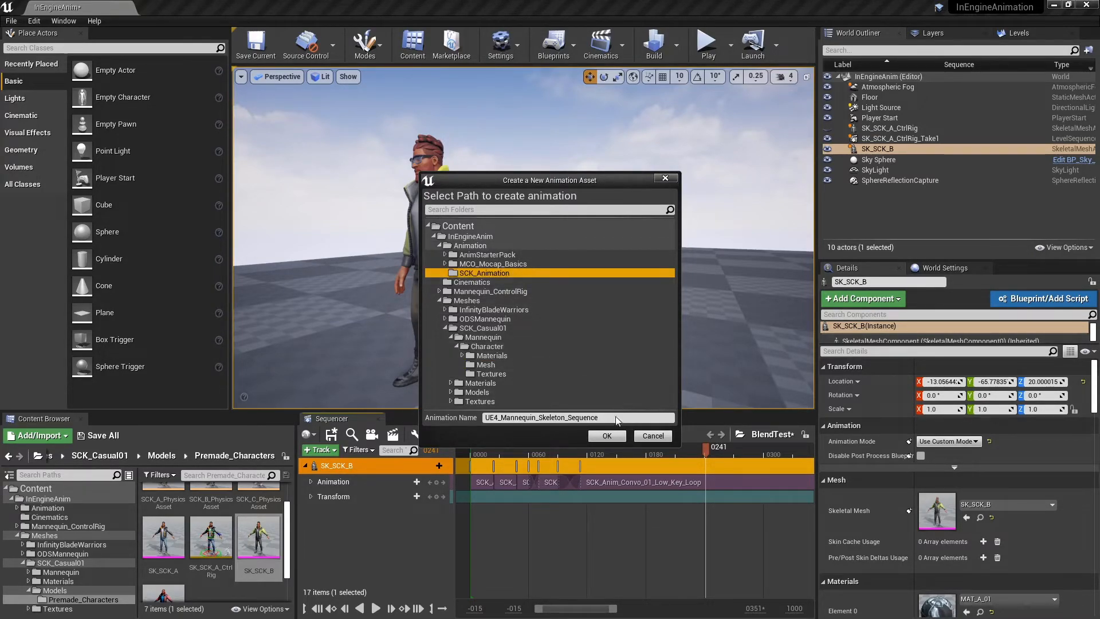
Name the baked animation SCK_Anim_jog_stop_talk and export it with transforms and curves, without recording in world space
{"action": "left_click_drag", "start_coordinate": [617, 418], "coordinate": [468, 420]}
{"action": "type", "text": "SCK_Anim"}
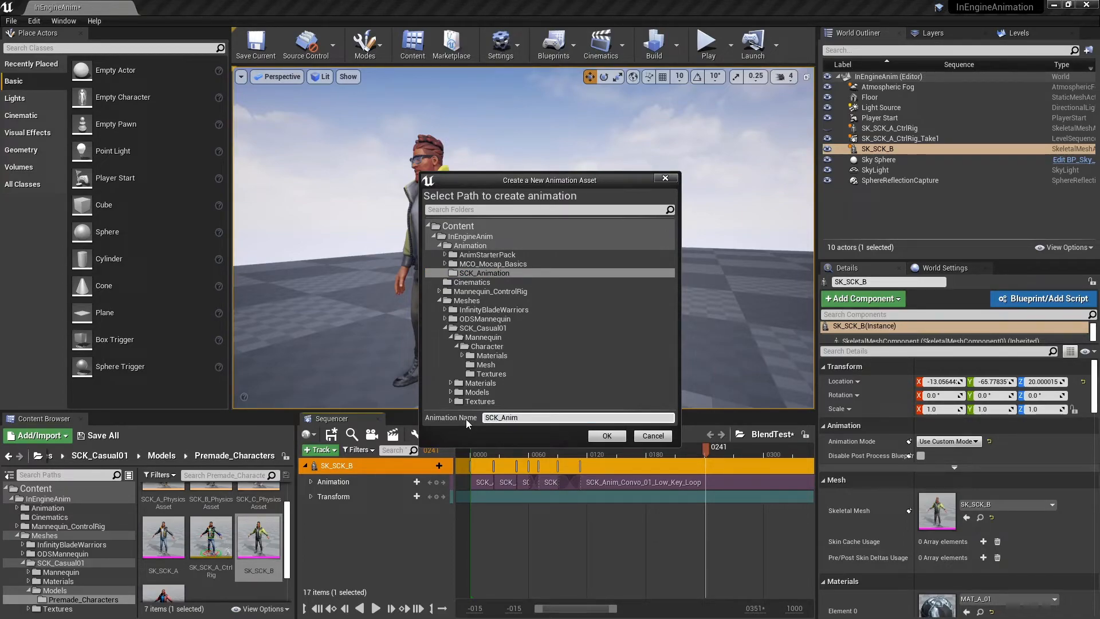
{"action": "type", "text": "_jog_stop_tak"}
{"action": "key", "text": "BackSpace"}
{"action": "type", "text": "lk"}
{"action": "left_click", "coordinate": [604, 436]}
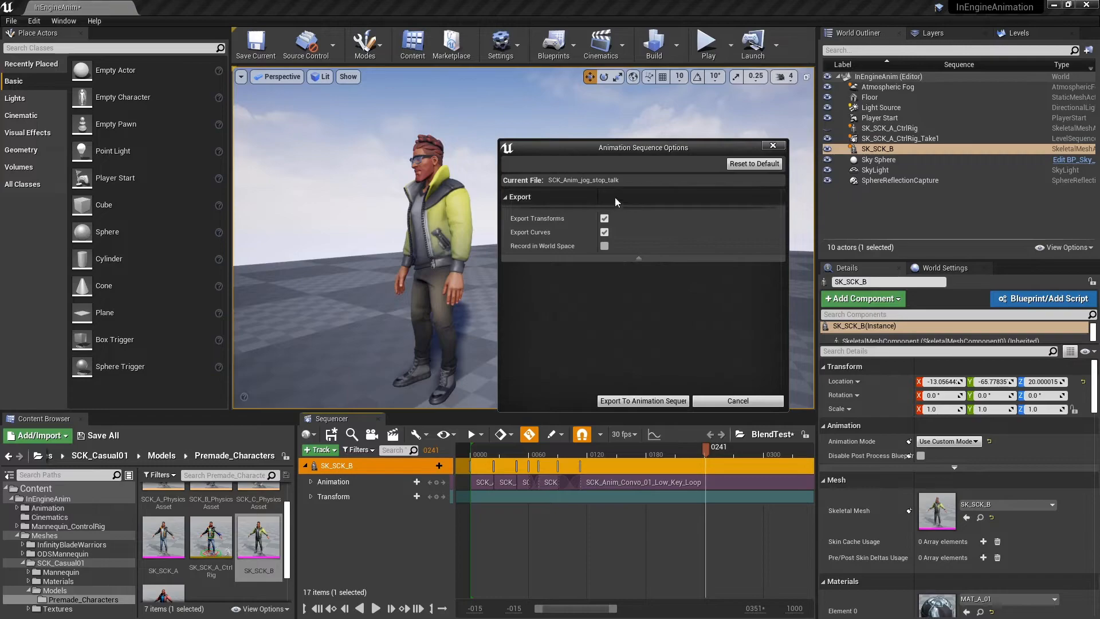
{"action": "left_click", "coordinate": [619, 402]}
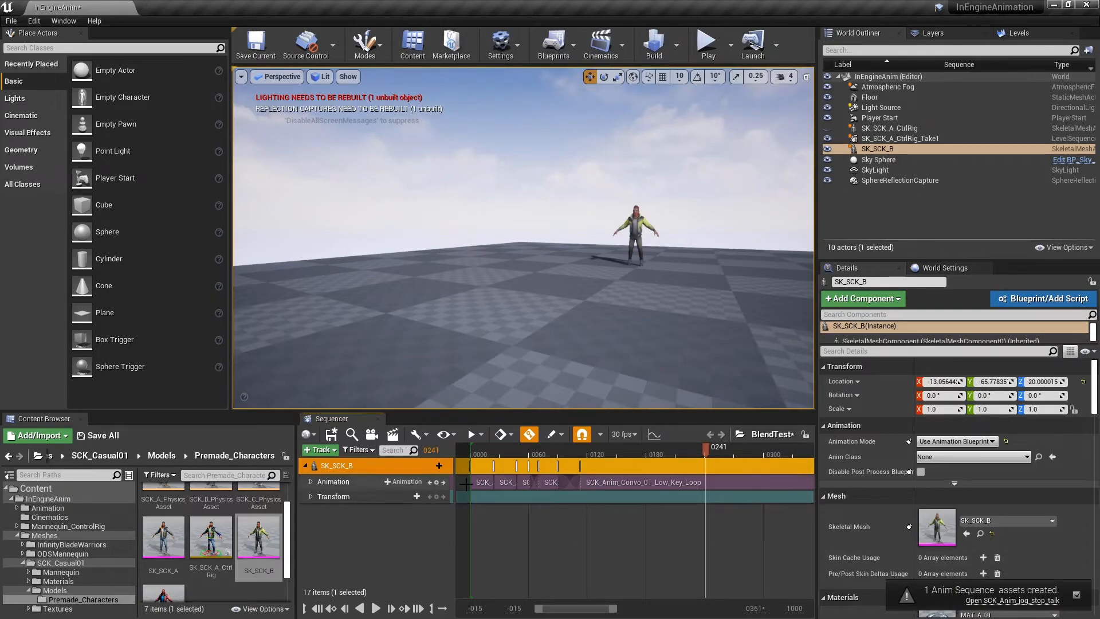
Delete all the clips from SK_SCK_B's animation track and return the playhead to frame 0
{"action": "left_click_drag", "start_coordinate": [461, 482], "coordinate": [653, 485]}
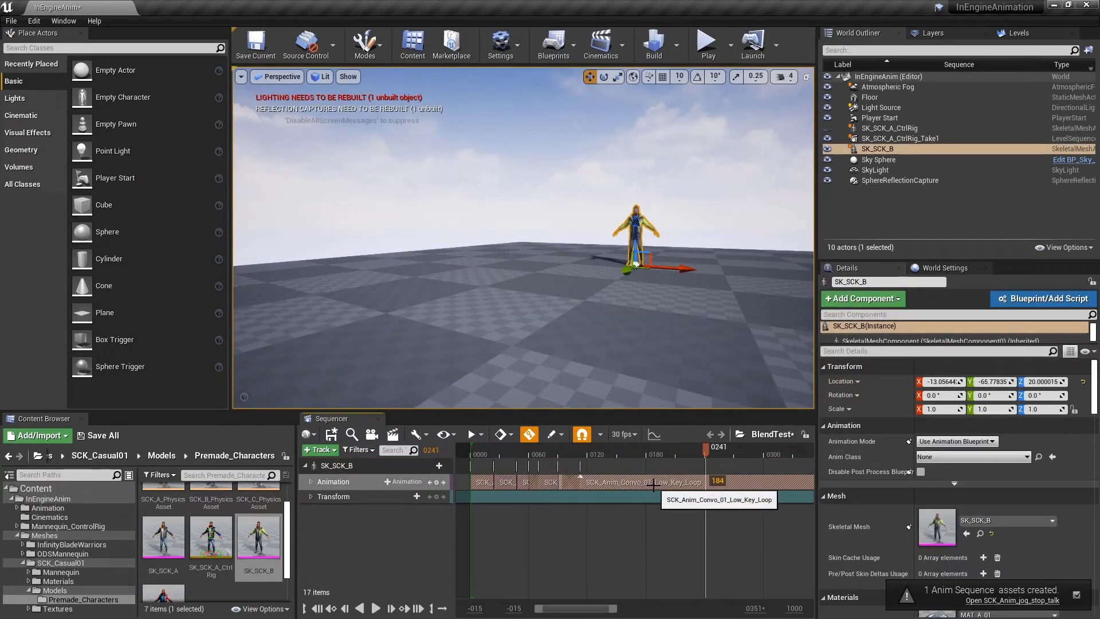
{"action": "key", "text": "Delete"}
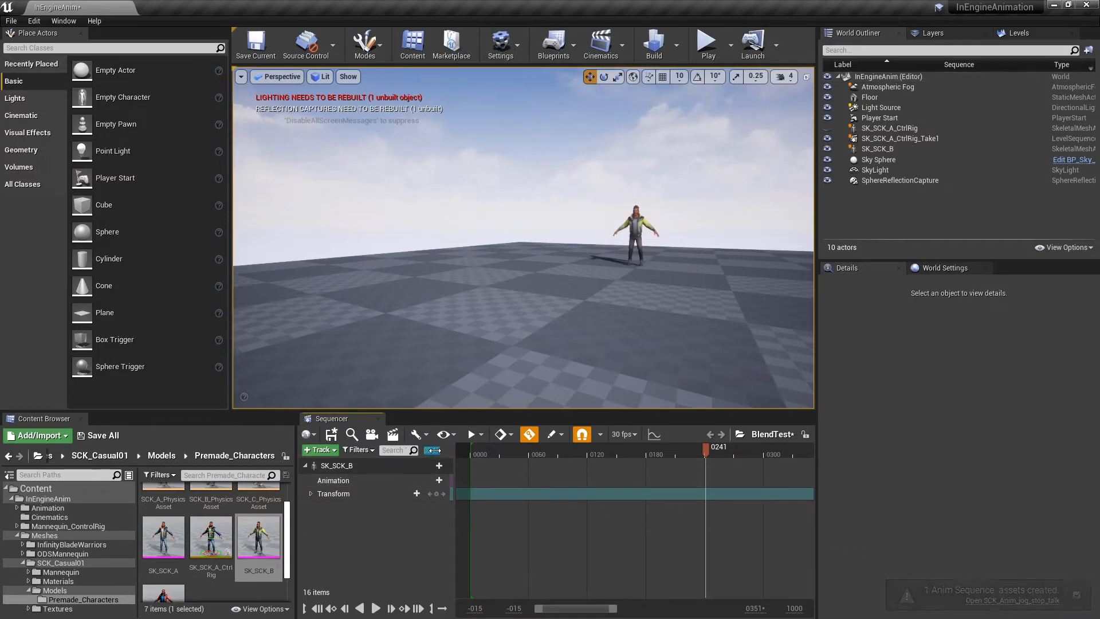
{"action": "key", "text": "Return"}
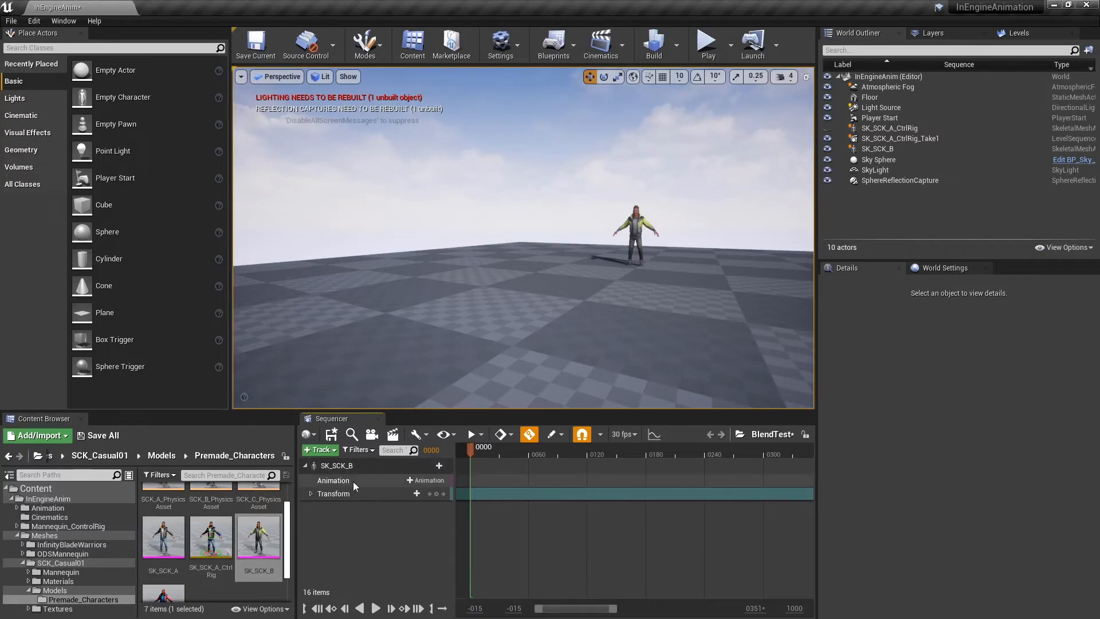
Add the baked SCK_Anim_jog_stop_talk clip to SK_SCK_B's animation track at frame 0 and play it
{"action": "left_click", "coordinate": [427, 481]}
{"action": "type", "text": "jog"}
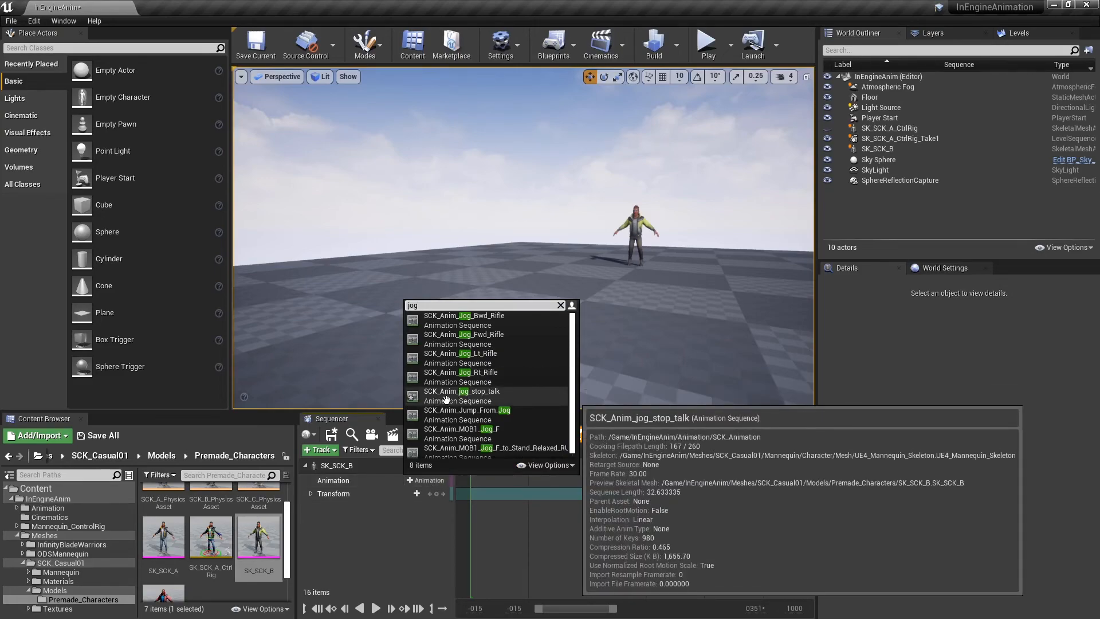
{"action": "left_click", "coordinate": [500, 397]}
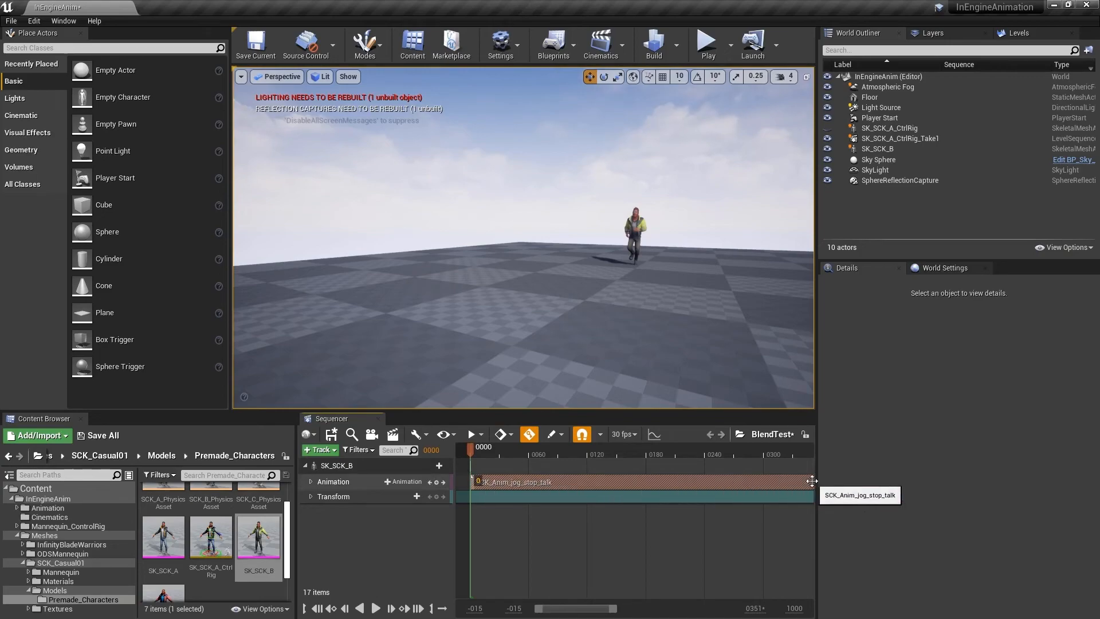
{"action": "key", "text": "space"}
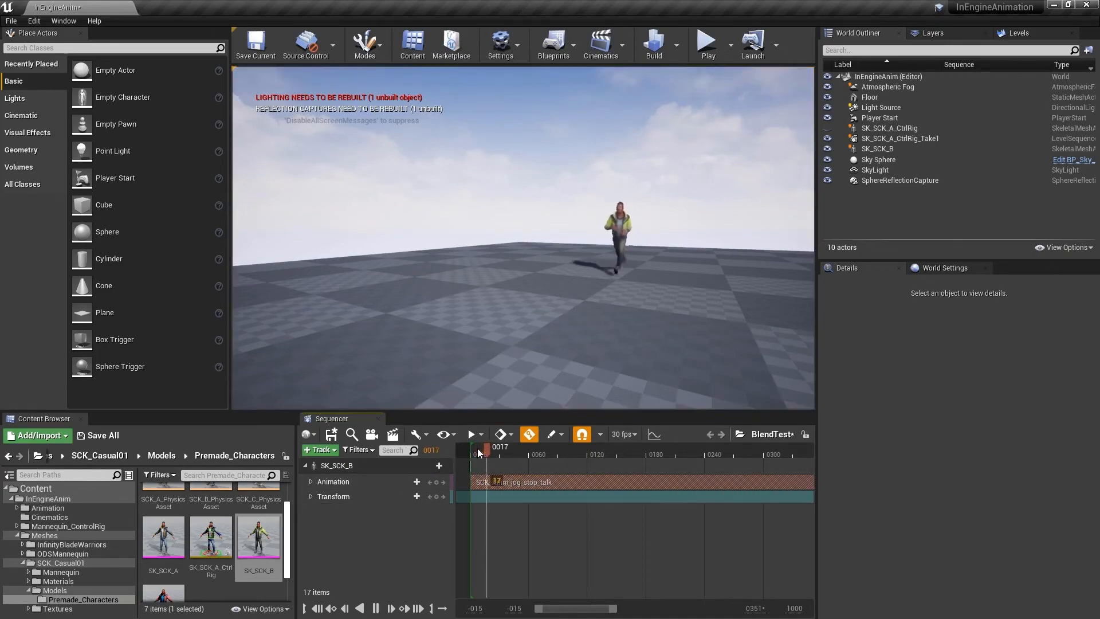